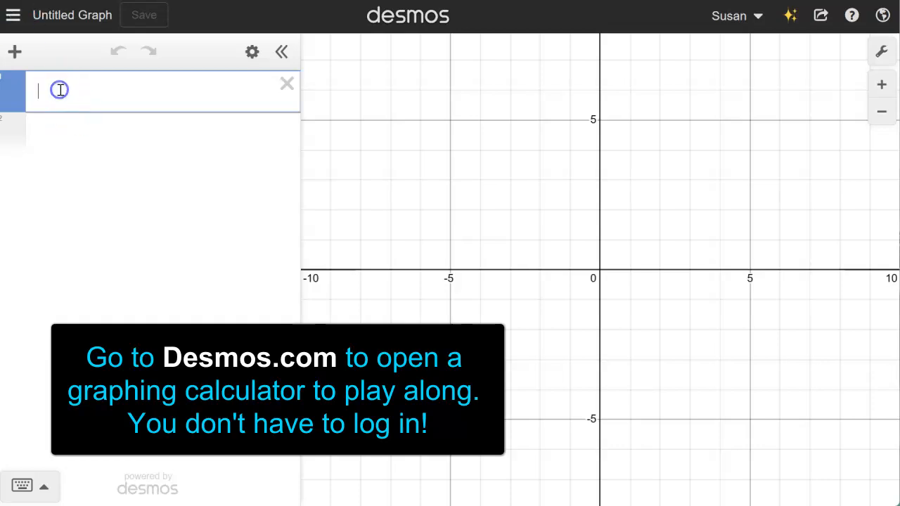
# Enter the equation y = mx + b and add sliders for both m and b.
pyautogui.write('y = mx ')
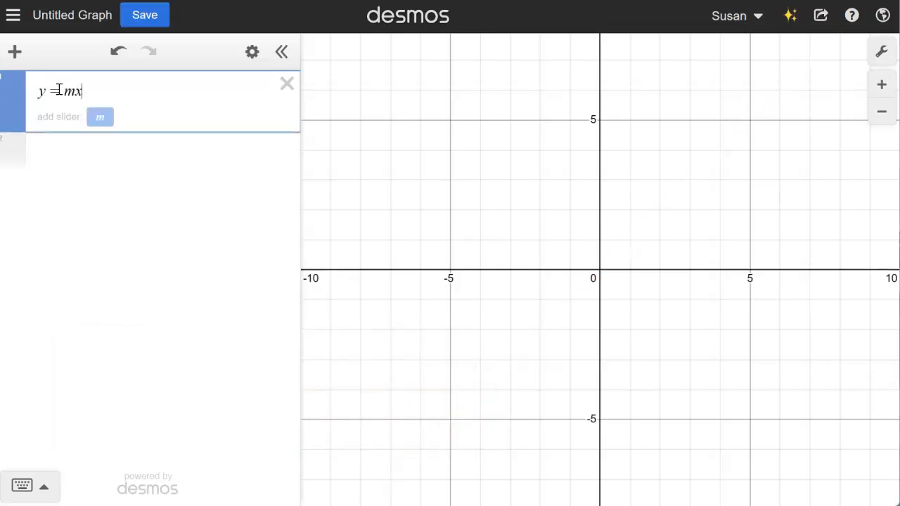
pyautogui.write('+ ')
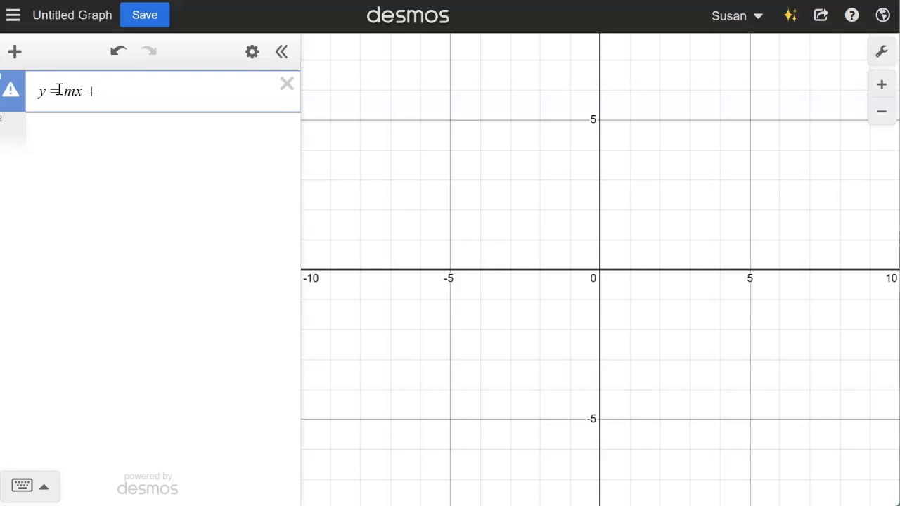
pyautogui.write('b')
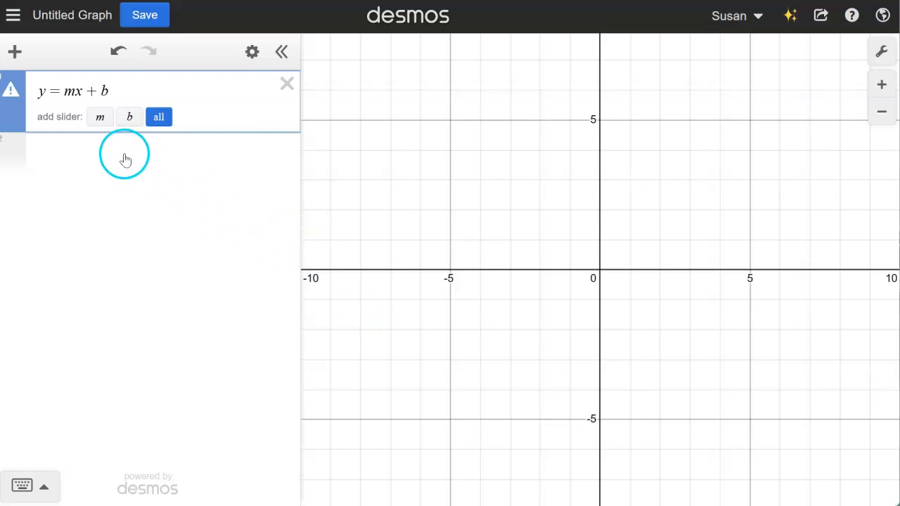
pyautogui.click(161, 118)
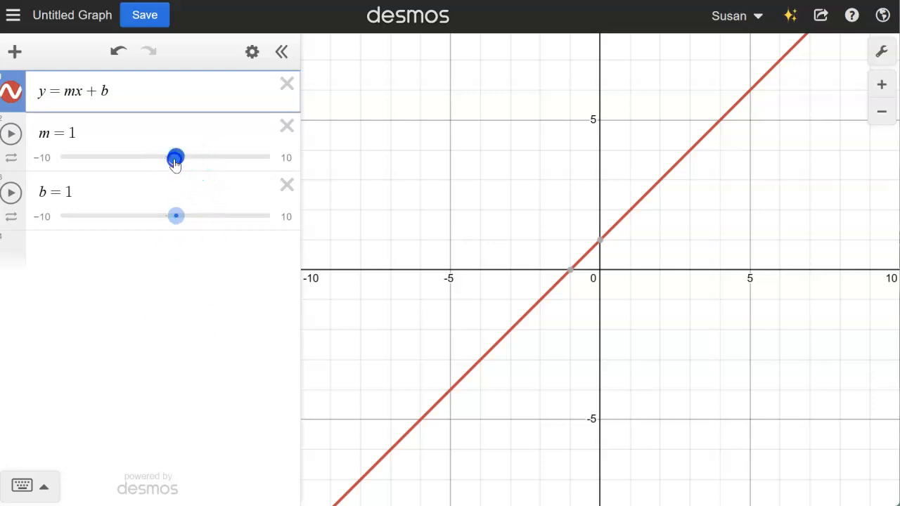
# Adjust the linear equation's sliders to m = −0.9 and b = −1.3.
pyautogui.moveTo(175, 161); pyautogui.dragTo(157, 165)
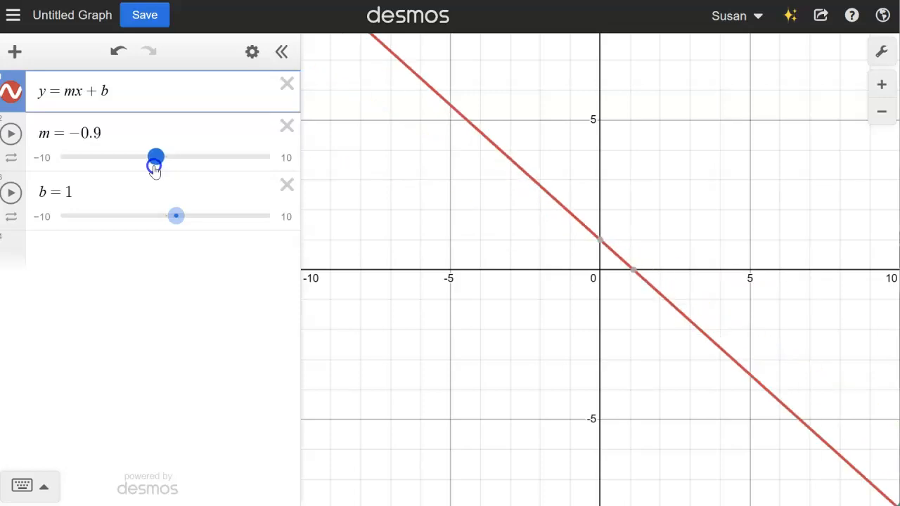
pyautogui.click(175, 218)
pyautogui.moveTo(176, 219); pyautogui.dragTo(152, 229)
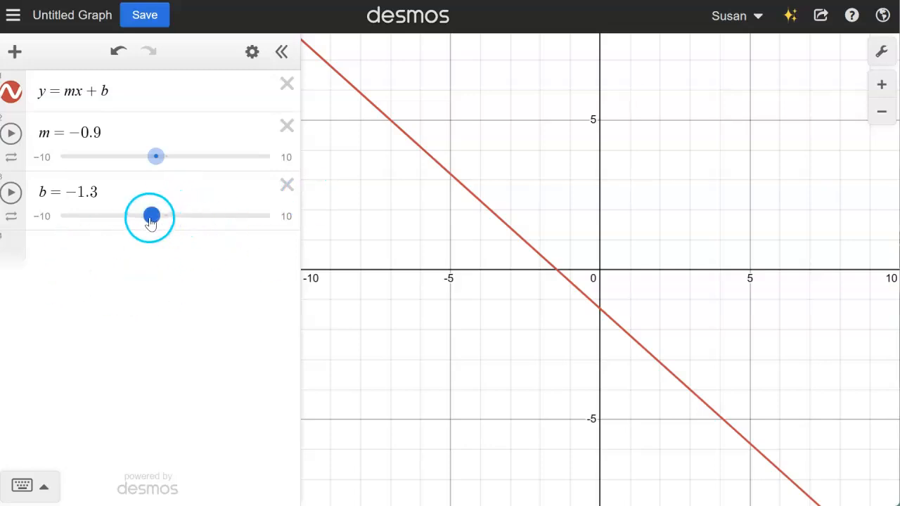
# Vary both sliders of the line again, ending at m = −1.4 and b = −5.2.
pyautogui.moveTo(156, 163)
pyautogui.mouseDown()
pyautogui.moveTo(149, 171)
pyautogui.moveTo(174, 165)
pyautogui.mouseUp()
pyautogui.moveTo(151, 216)
pyautogui.mouseDown()
pyautogui.moveTo(204, 217)
pyautogui.moveTo(142, 229)
pyautogui.mouseUp()
pyautogui.moveTo(175, 156); pyautogui.dragTo(154, 163)
pyautogui.moveTo(144, 216); pyautogui.dragTo(112, 237)
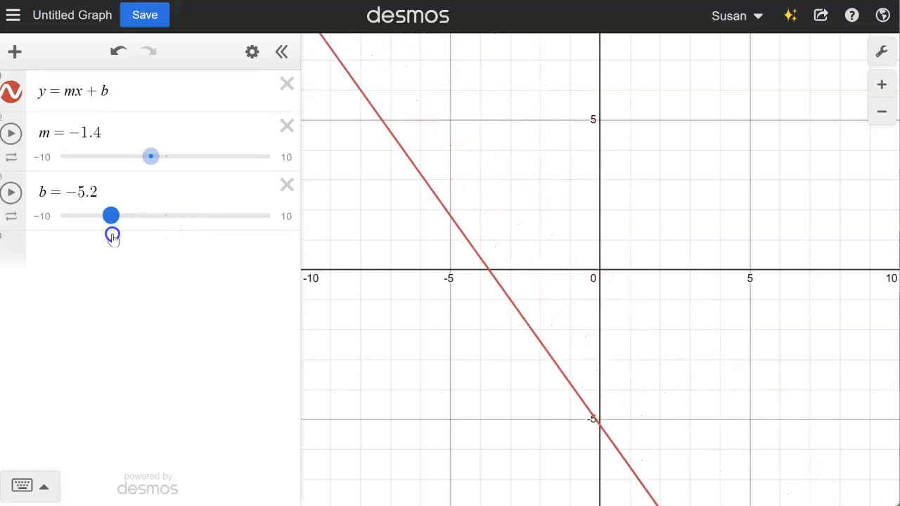
# Steepen the line to m = −4.1 and move its intercept to b = −0.4.
pyautogui.moveTo(151, 156); pyautogui.dragTo(123, 157)
pyautogui.moveTo(115, 214); pyautogui.dragTo(163, 225)
pyautogui.click(126, 240)
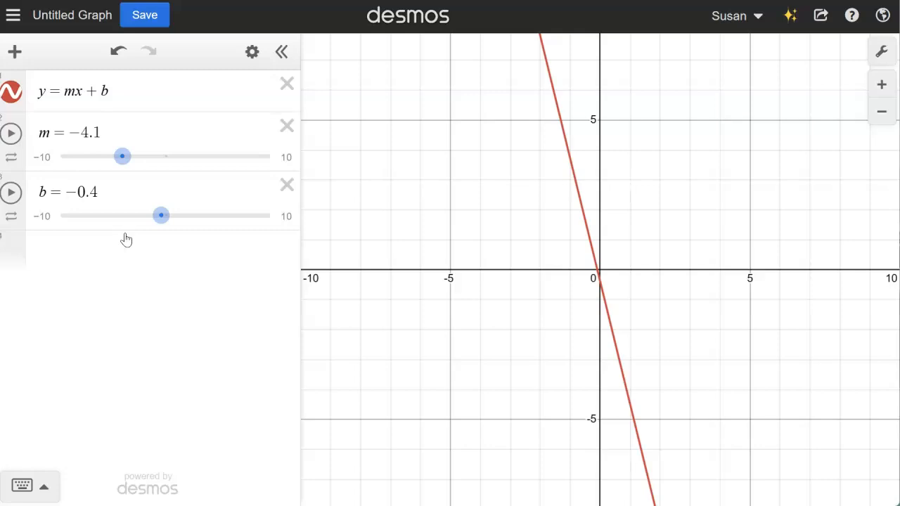
# Delete the b and m sliders and the y = mx + b equation.
pyautogui.click(287, 194)
pyautogui.click(286, 145)
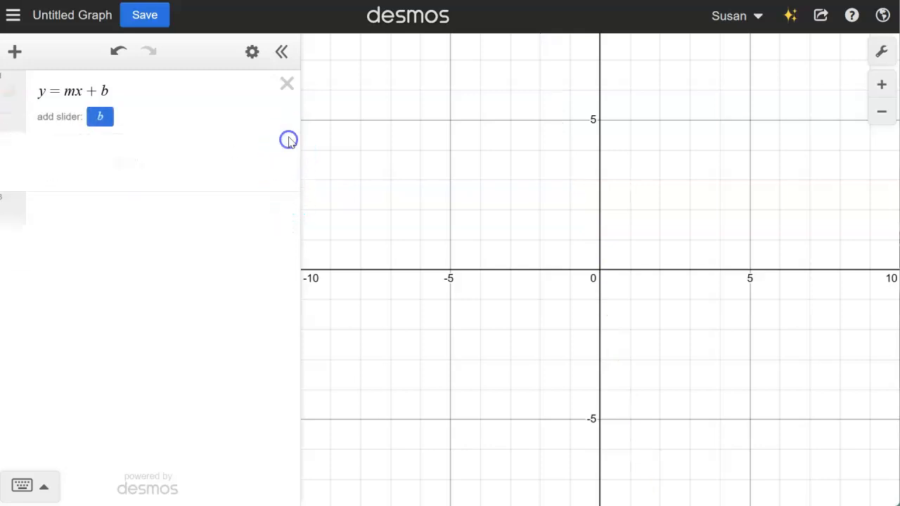
pyautogui.click(286, 84)
# Enter the quadratic equation y = ax^2 + bx + c in the first expression line.
pyautogui.click(116, 98)
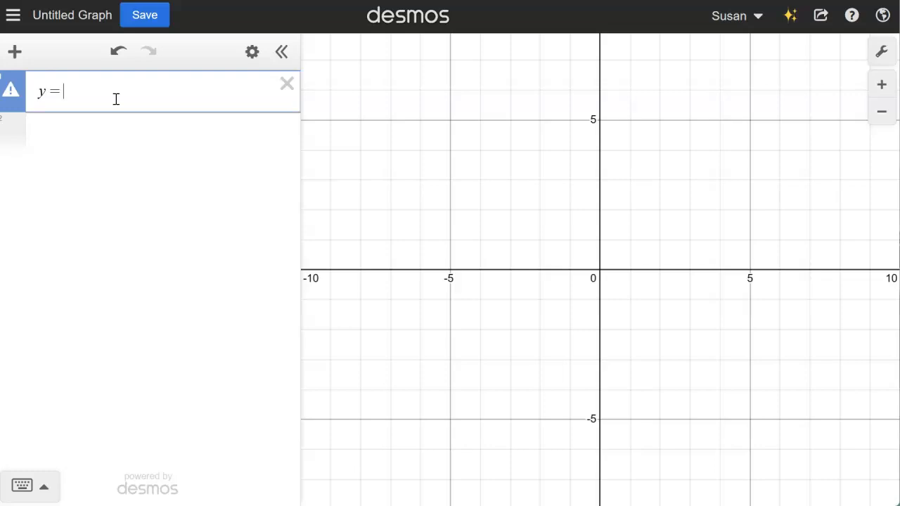
pyautogui.write('y = ax')
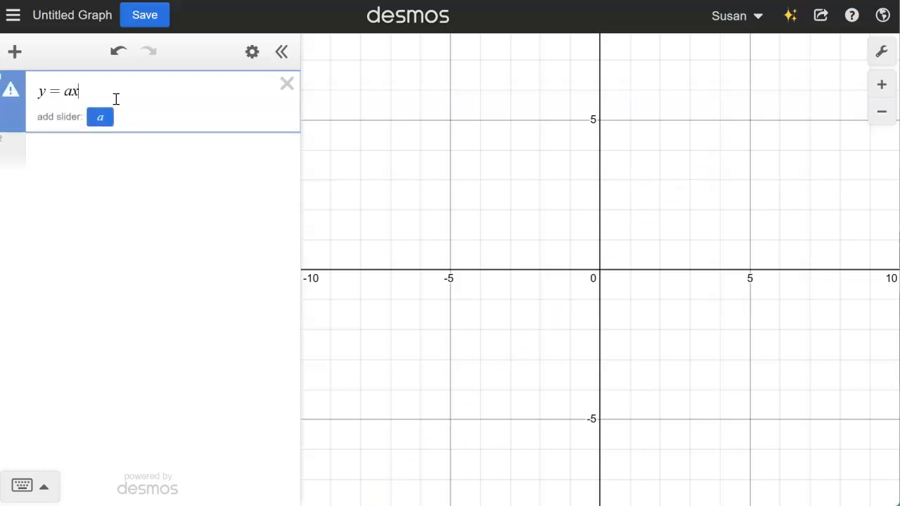
pyautogui.write('^2 ')
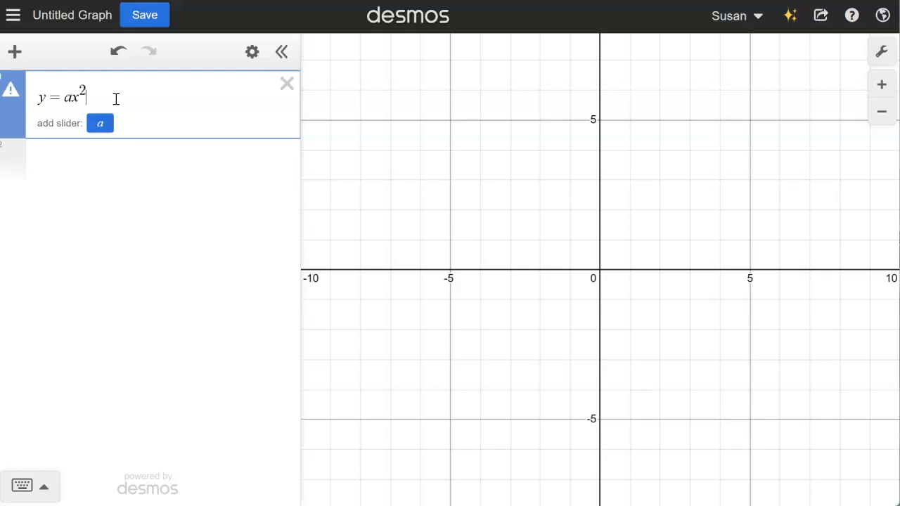
pyautogui.write('+ b')
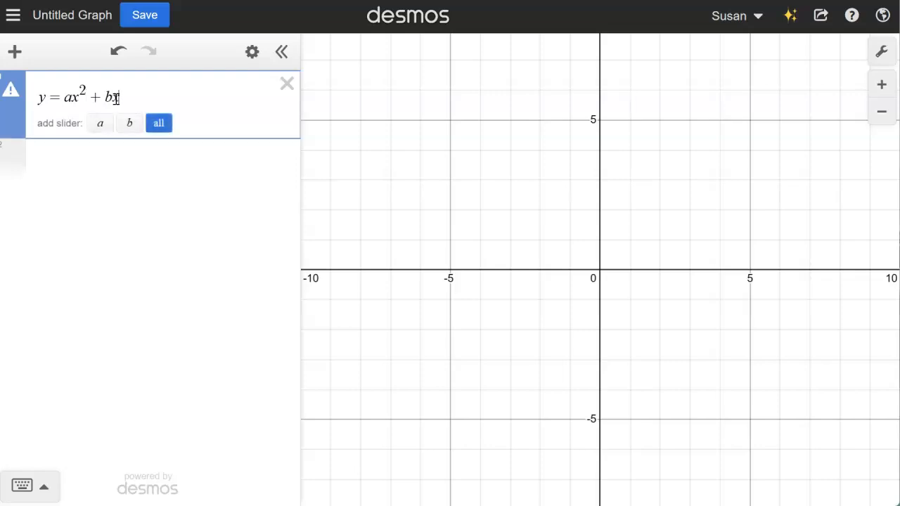
pyautogui.write('x + c')
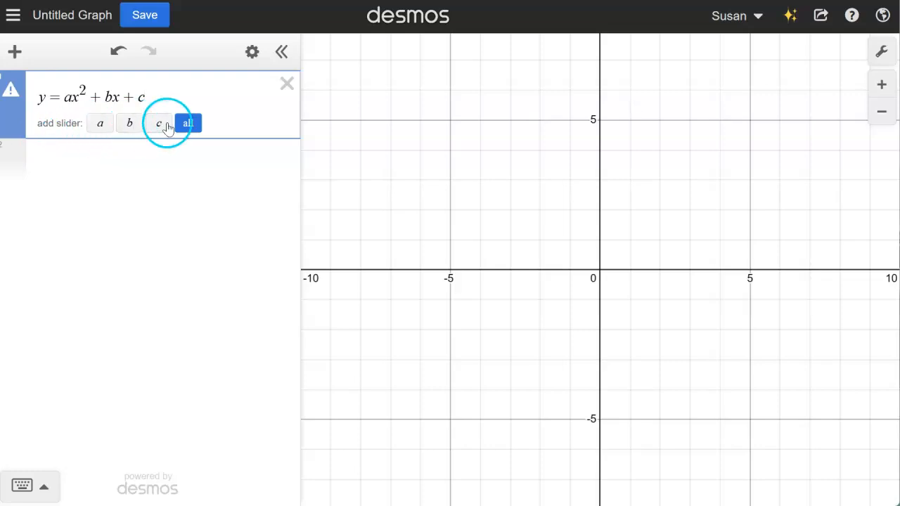
# Add sliders for a, b and c to the quadratic and arrange them in alphabetical order below the equation.
pyautogui.click(98, 124)
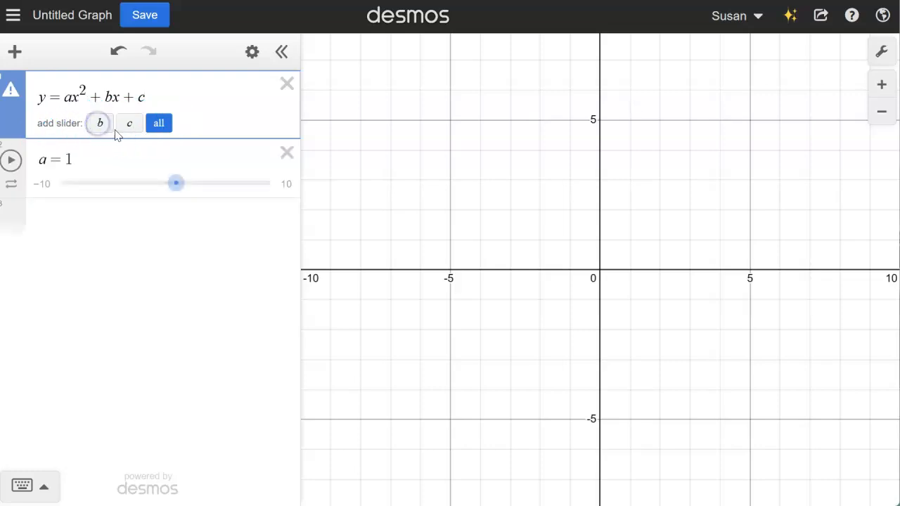
pyautogui.click(102, 123)
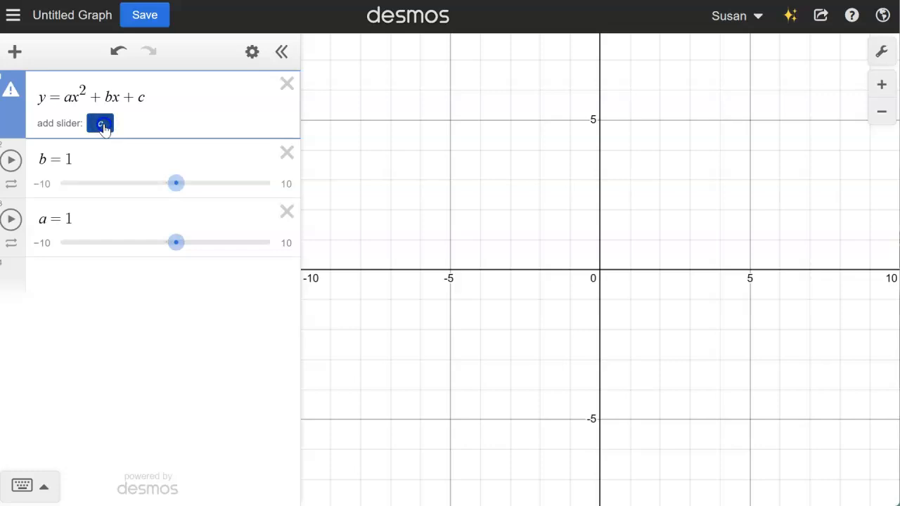
pyautogui.click(102, 124)
pyautogui.moveTo(21, 281); pyautogui.dragTo(44, 147)
pyautogui.moveTo(31, 264); pyautogui.dragTo(28, 237)
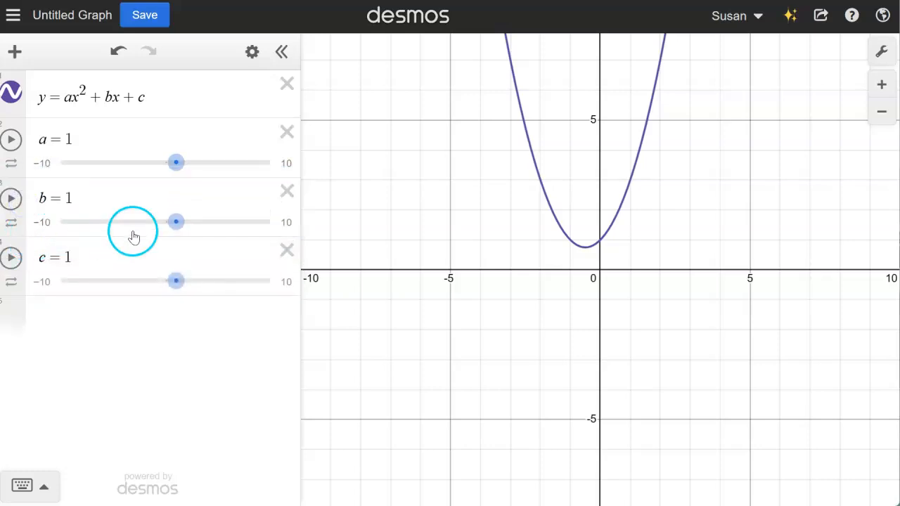
# Vary the quadratic's a value with its slider, and play and stop the slider's animation.
pyautogui.moveTo(175, 163)
pyautogui.mouseDown()
pyautogui.moveTo(194, 167)
pyautogui.moveTo(156, 167)
pyautogui.moveTo(172, 173)
pyautogui.mouseUp()
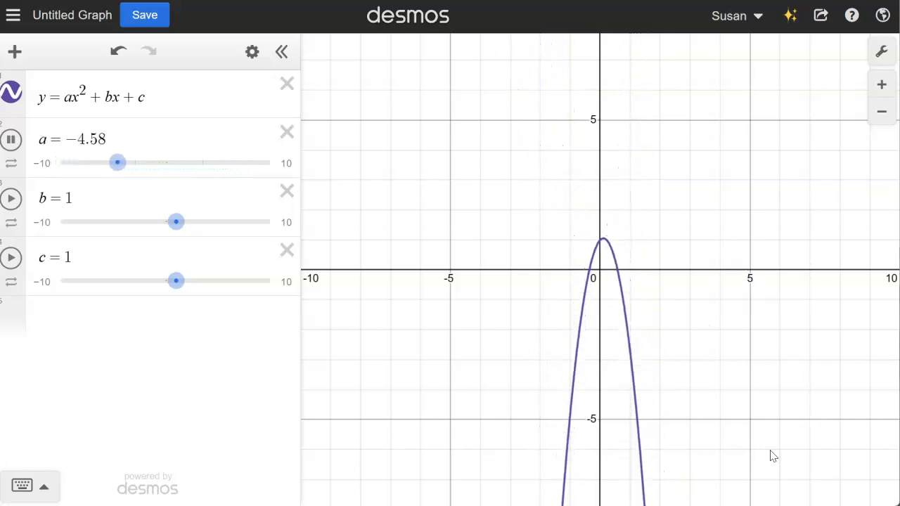
pyautogui.click(735, 457)
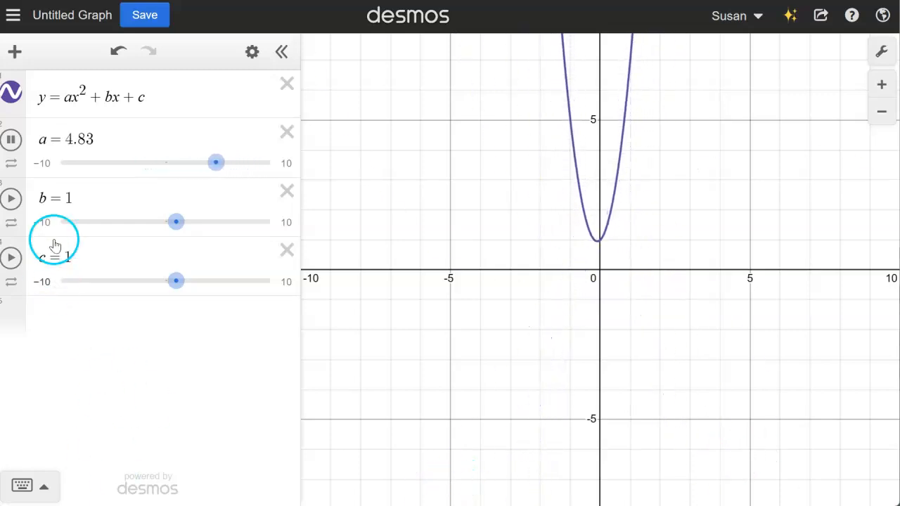
pyautogui.click(9, 144)
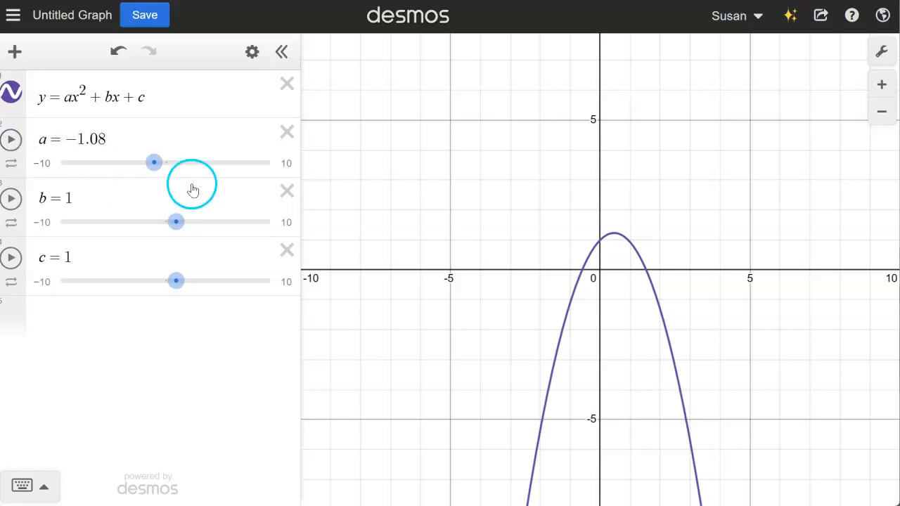
# Set the a slider to 0 to flatten the parabola into a line, and return it to 1.
pyautogui.moveTo(153, 165); pyautogui.dragTo(165, 165)
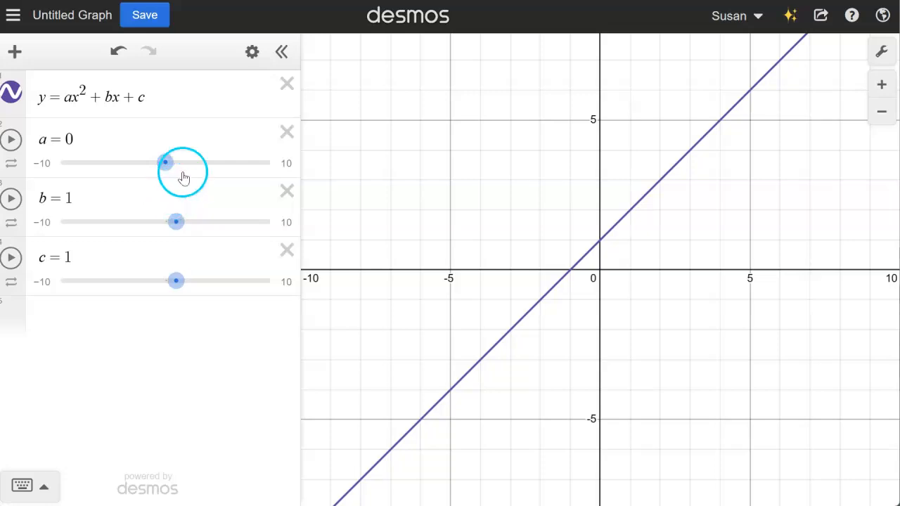
pyautogui.moveTo(165, 166); pyautogui.dragTo(176, 184)
# Animate the b slider and stop it, and do the same with the c slider, replaying c once more.
pyautogui.click(11, 198)
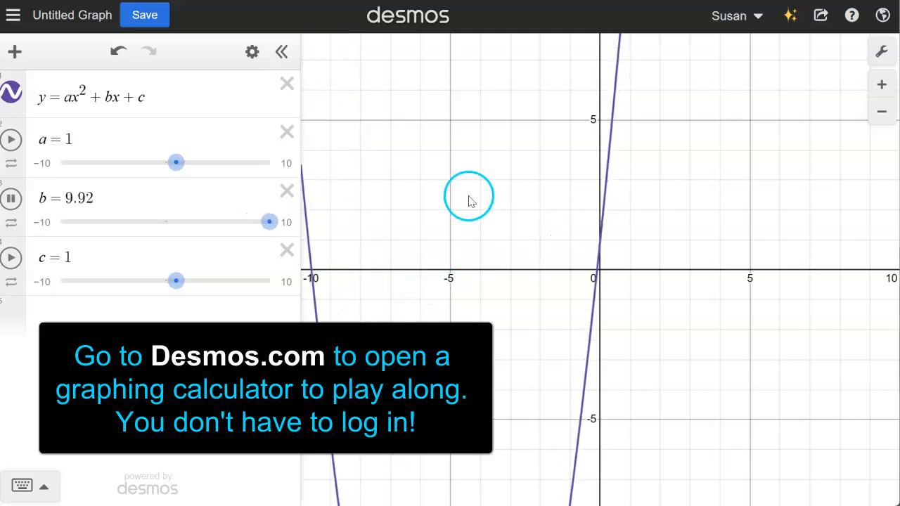
pyautogui.click(10, 198)
pyautogui.click(18, 266)
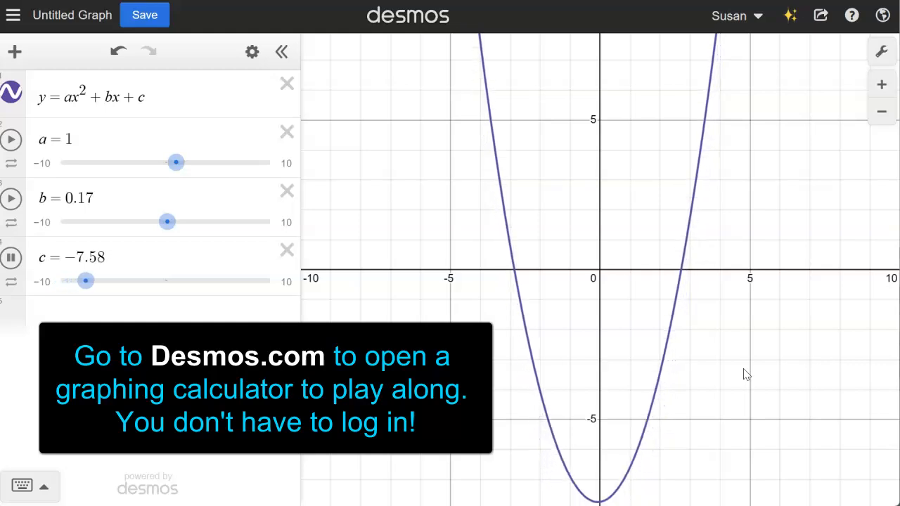
pyautogui.click(11, 257)
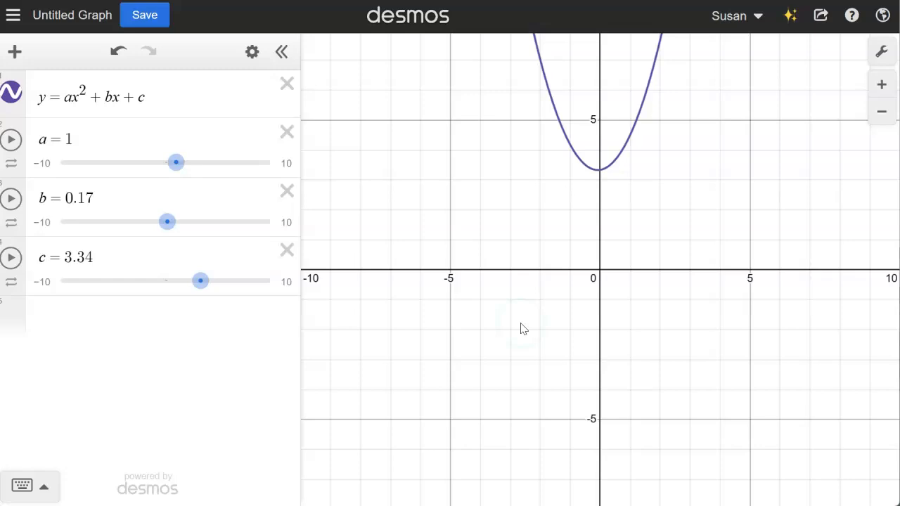
pyautogui.click(11, 258)
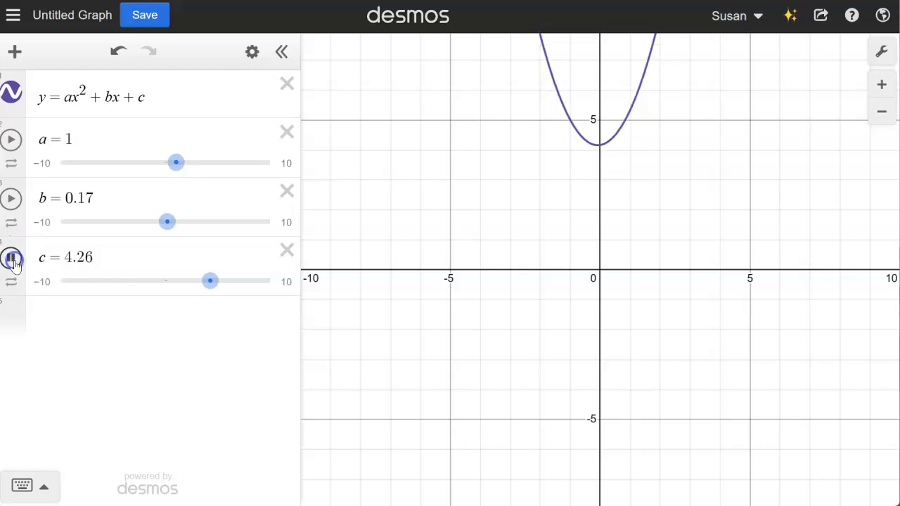
pyautogui.click(11, 258)
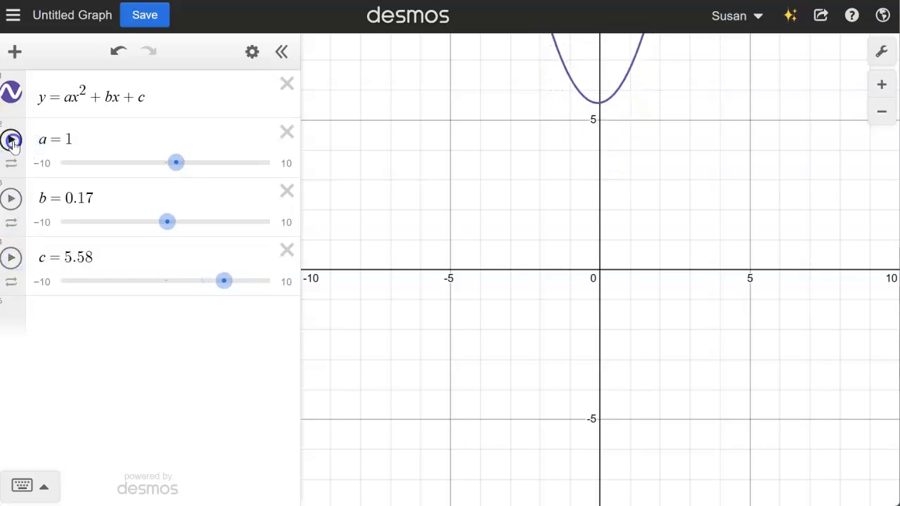
# Animate the a, b and c sliders simultaneously, and stop all three animations.
pyautogui.click(11, 140)
pyautogui.click(11, 198)
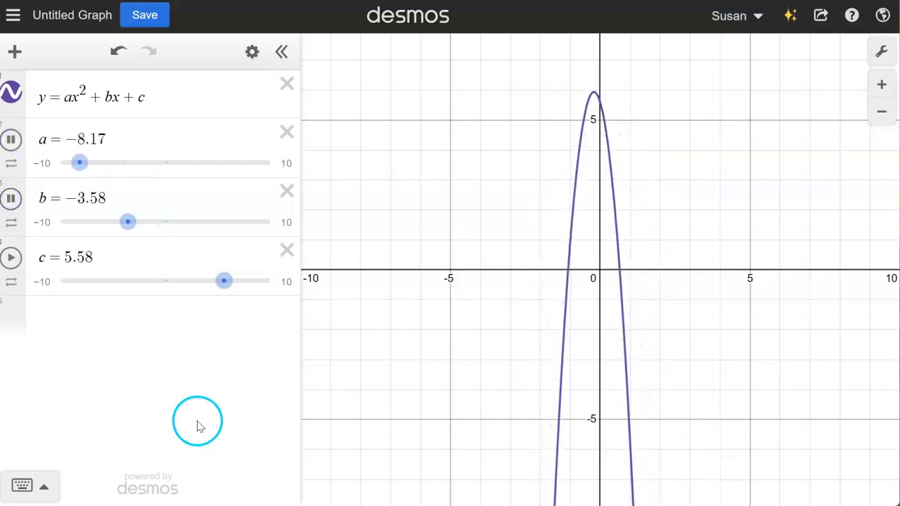
pyautogui.click(12, 258)
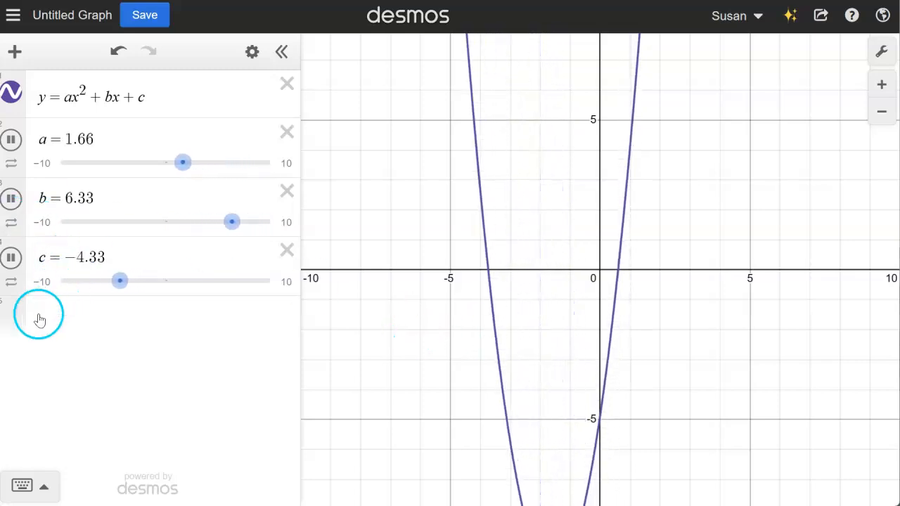
pyautogui.click(10, 259)
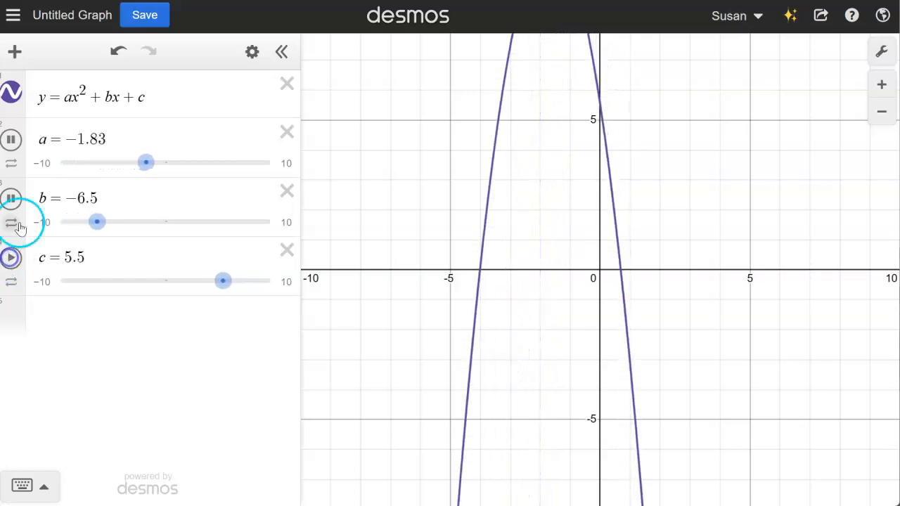
pyautogui.click(11, 199)
pyautogui.click(13, 138)
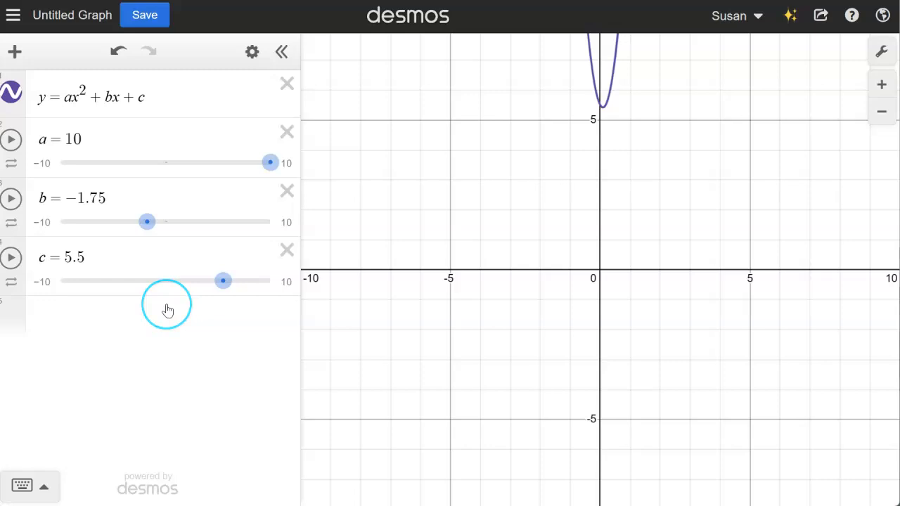
# Slow the a slider's back-and-forth animation to 0.5x speed, and play and pause it.
pyautogui.click(12, 166)
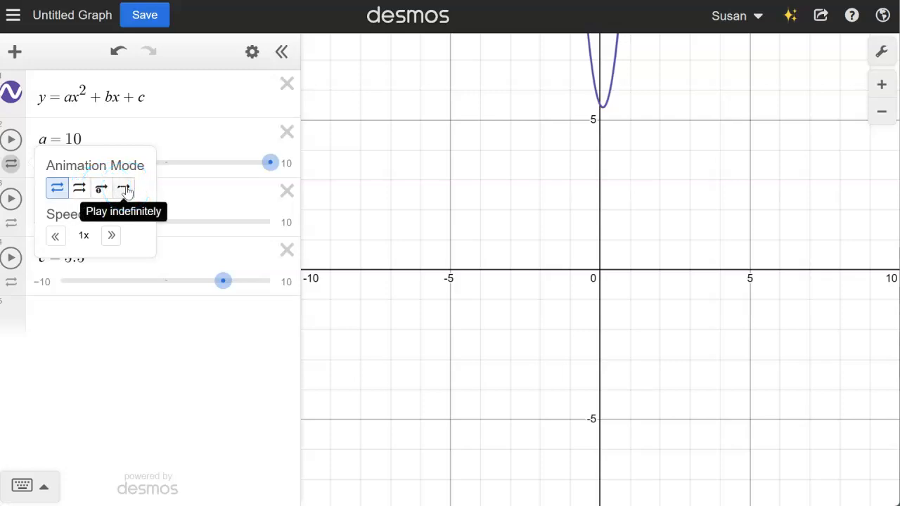
pyautogui.click(57, 188)
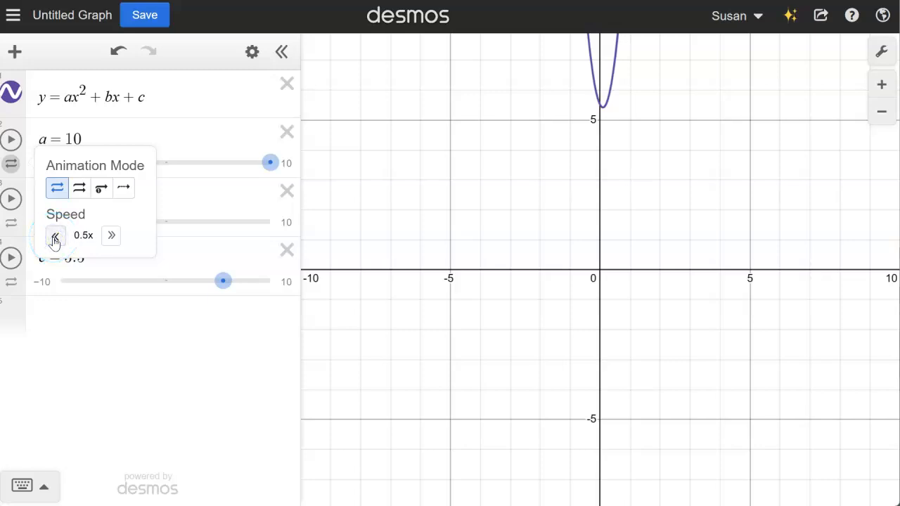
pyautogui.click(167, 358)
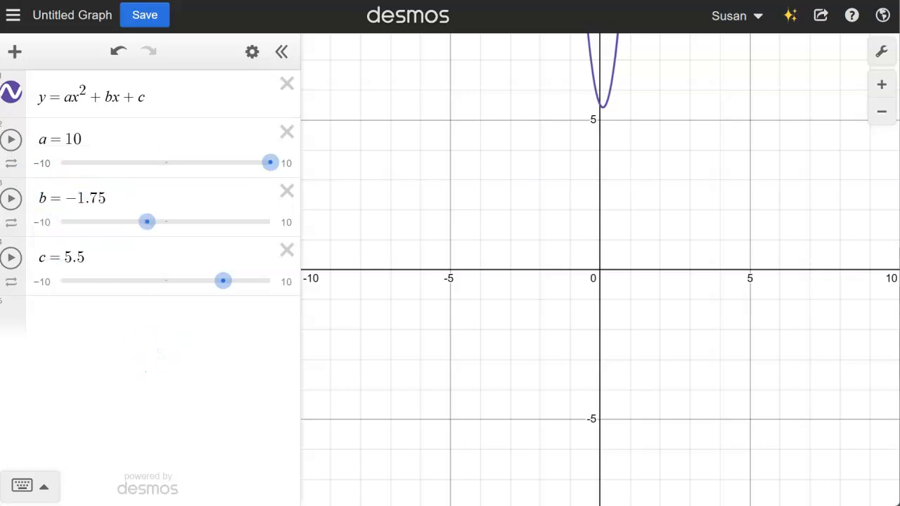
pyautogui.click(12, 140)
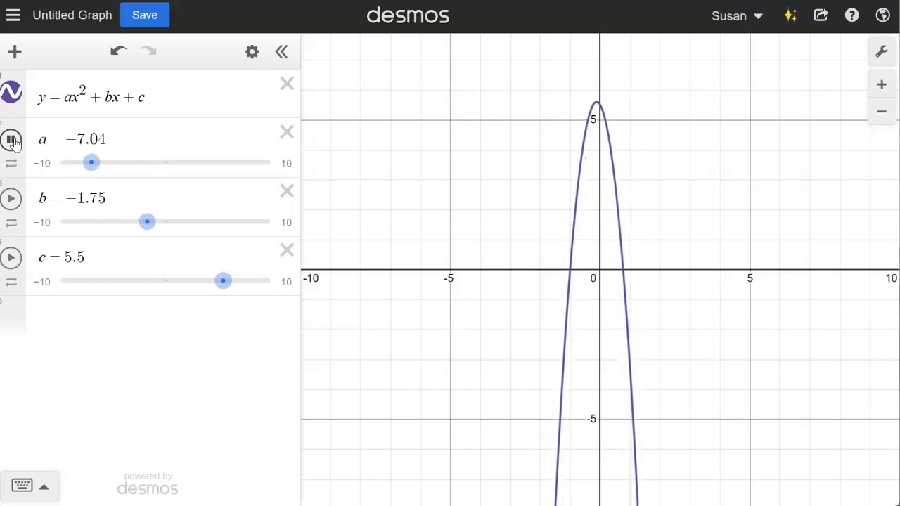
pyautogui.click(13, 140)
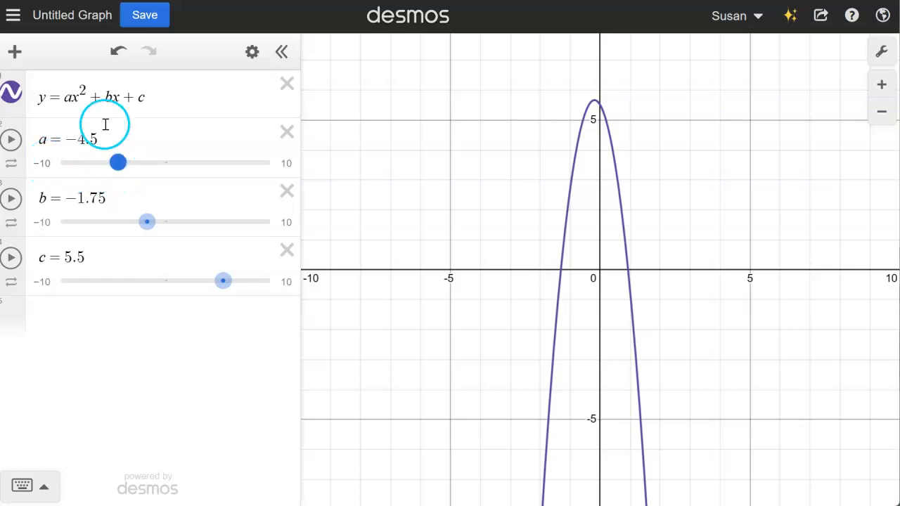
# Limit the a slider to the range −8 to 8, animate it at 1.5x speed, and pause it.
pyautogui.click(53, 163)
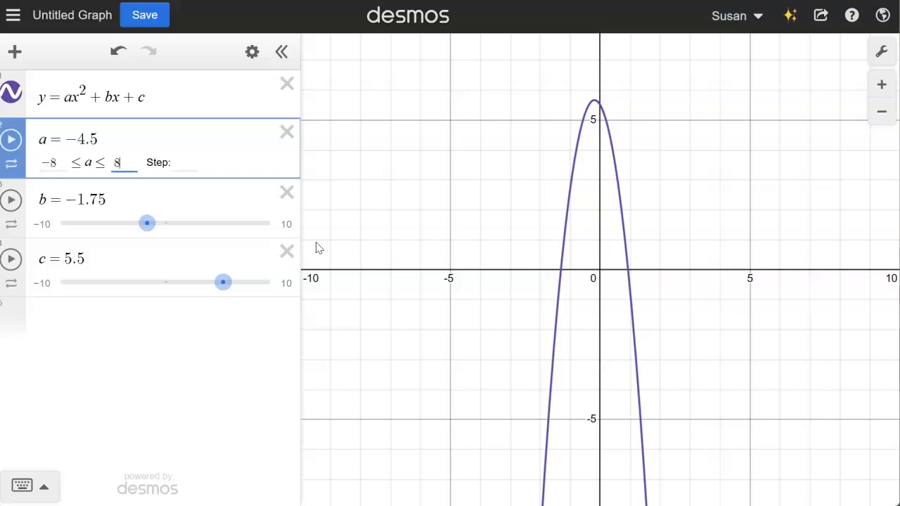
pyautogui.click(11, 141)
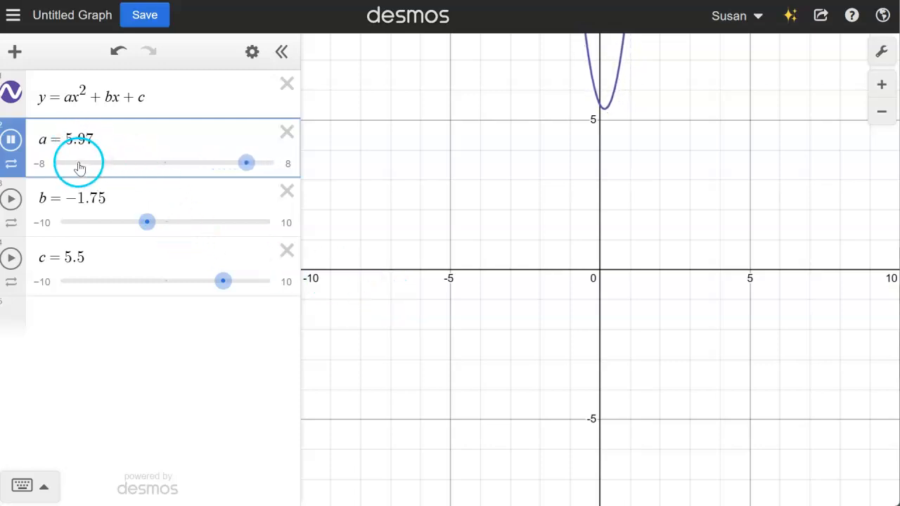
pyautogui.click(11, 165)
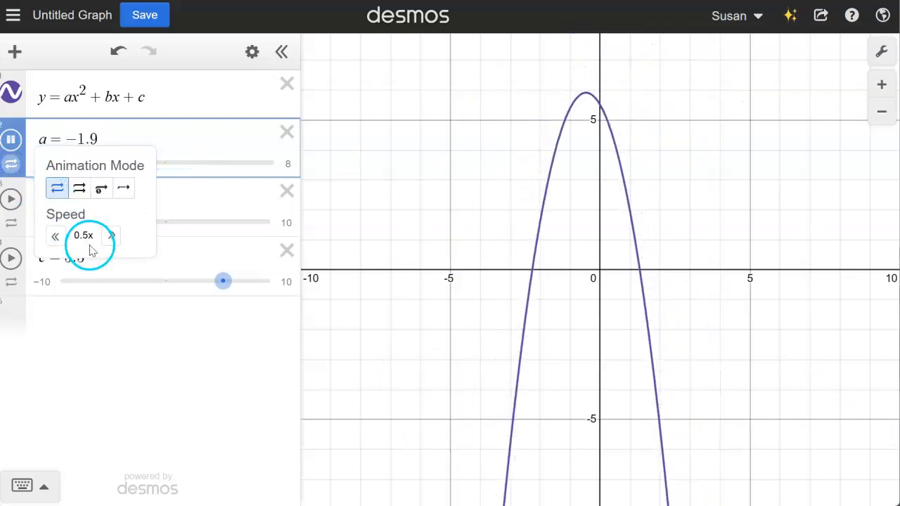
pyautogui.click(112, 235)
pyautogui.click(113, 236)
pyautogui.click(112, 236)
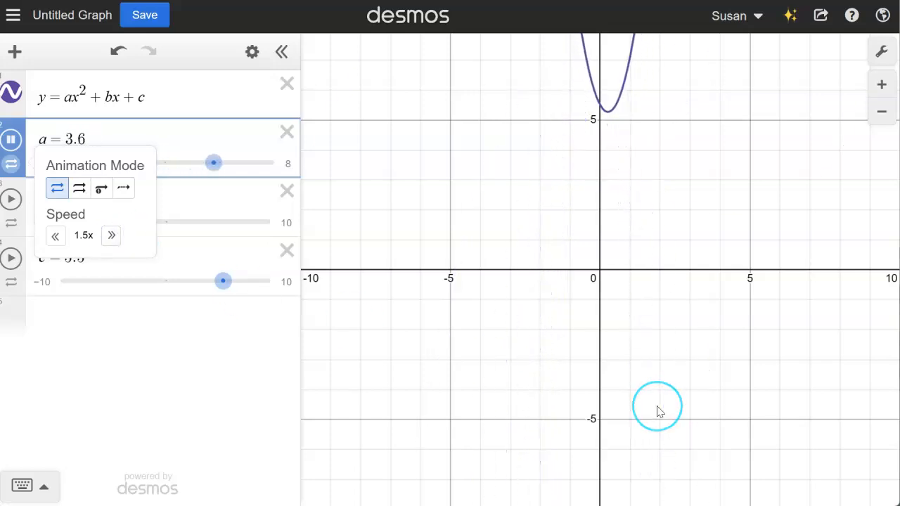
pyautogui.click(657, 407)
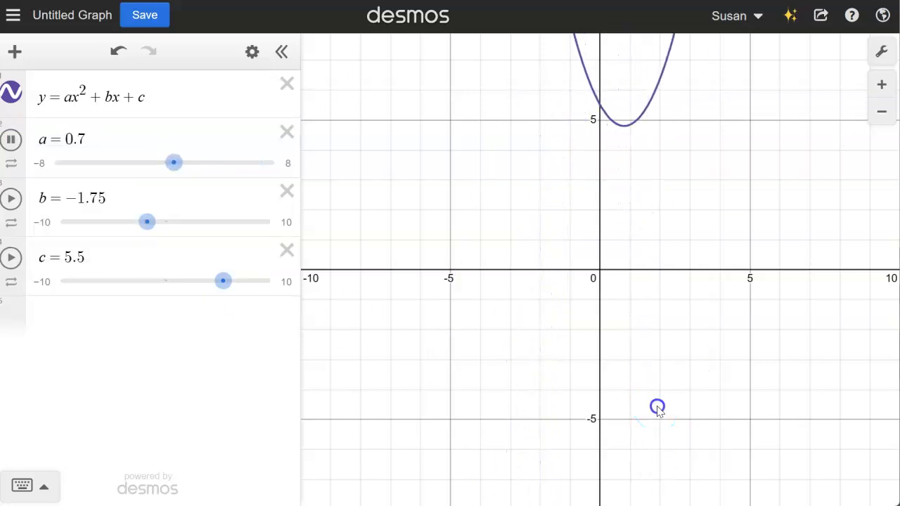
pyautogui.click(392, 425)
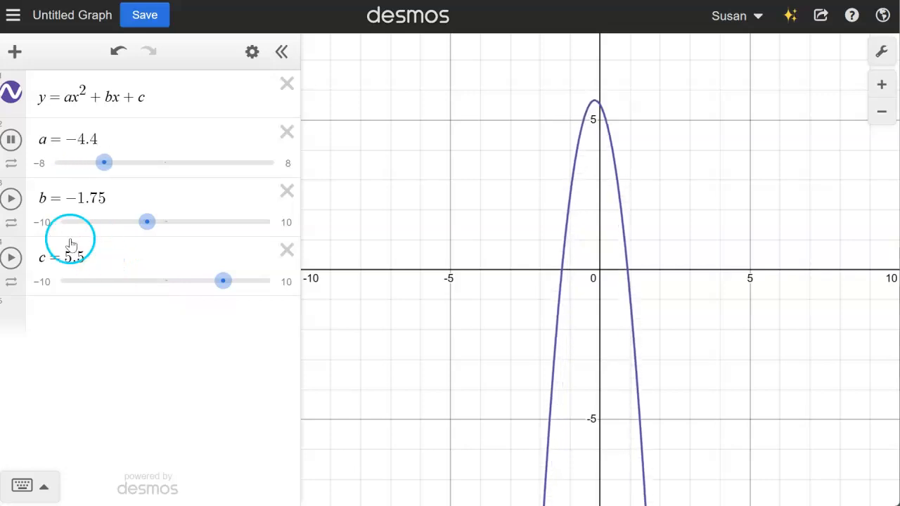
pyautogui.click(10, 139)
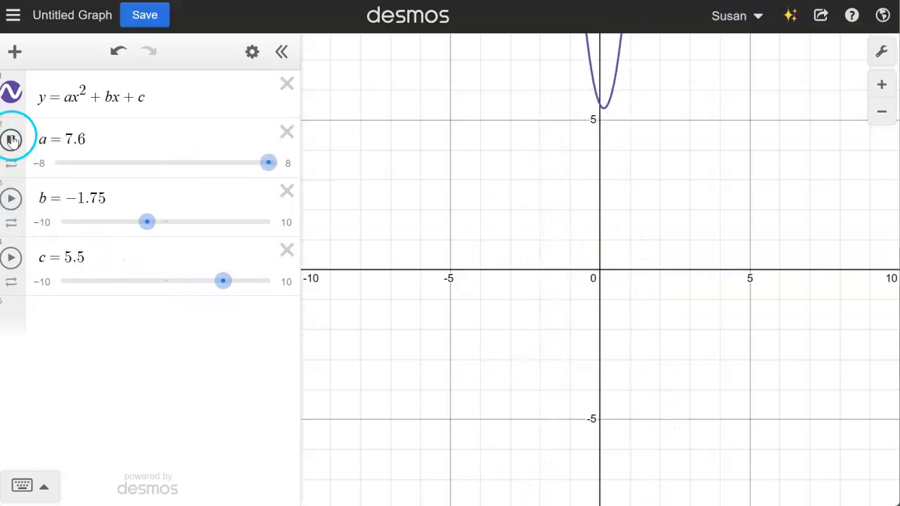
# Animate the b slider and stop it, and set b to −7.4 on its slider.
pyautogui.click(13, 200)
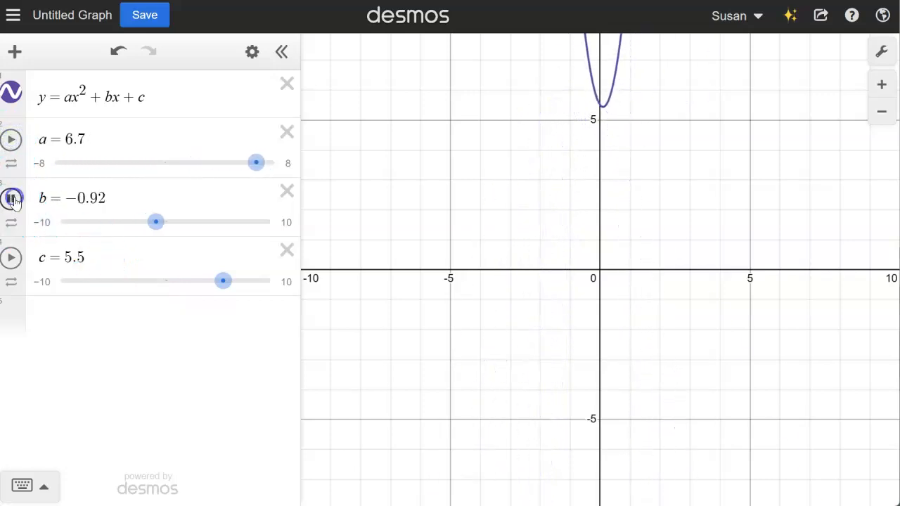
pyautogui.click(11, 199)
pyautogui.click(50, 192)
pyautogui.click(87, 201)
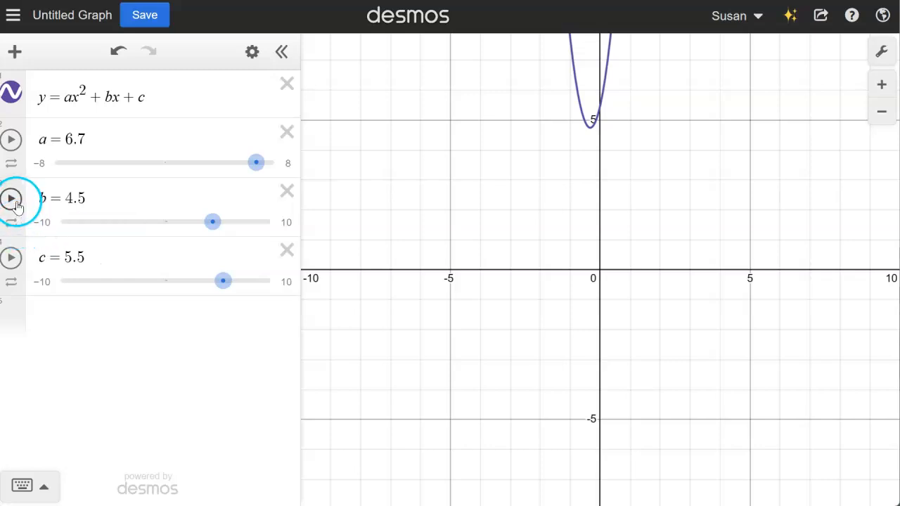
pyautogui.click(87, 223)
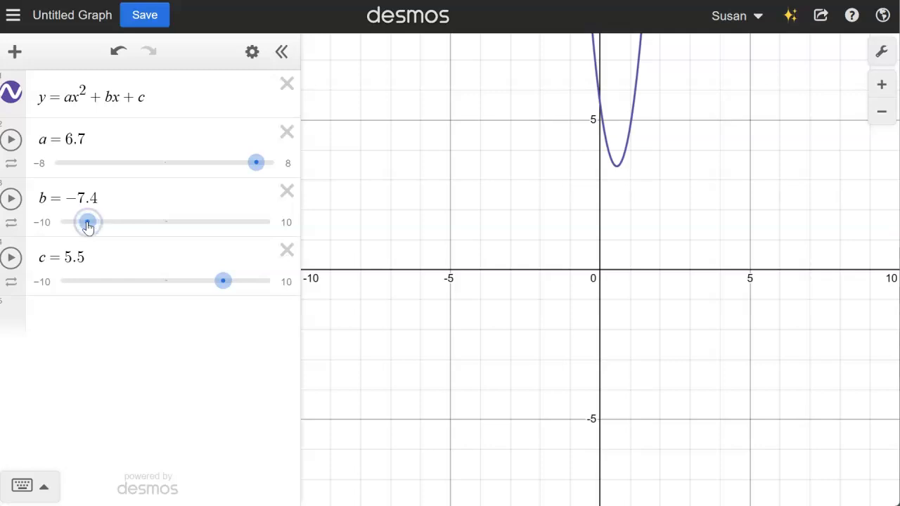
# Set the b slider's range to −10 to 10 with a step of 1, and animate it.
pyautogui.click(45, 222)
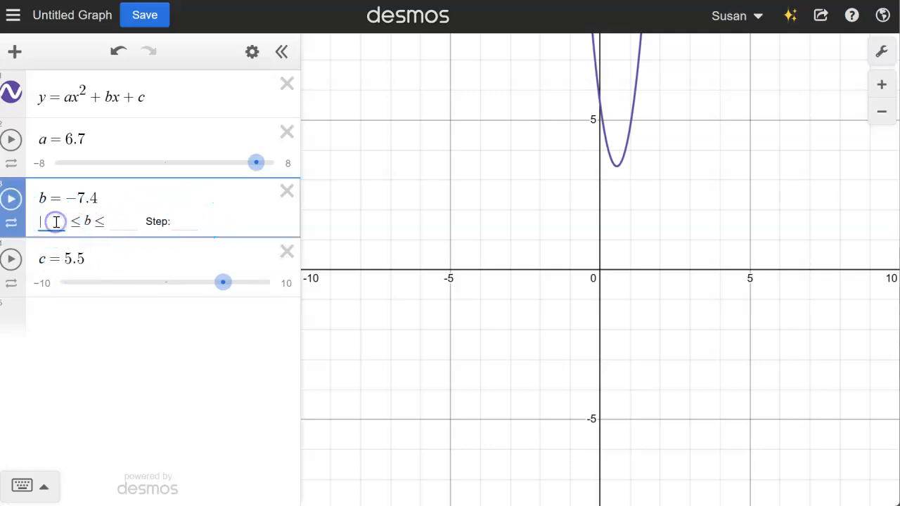
pyautogui.write('-1')
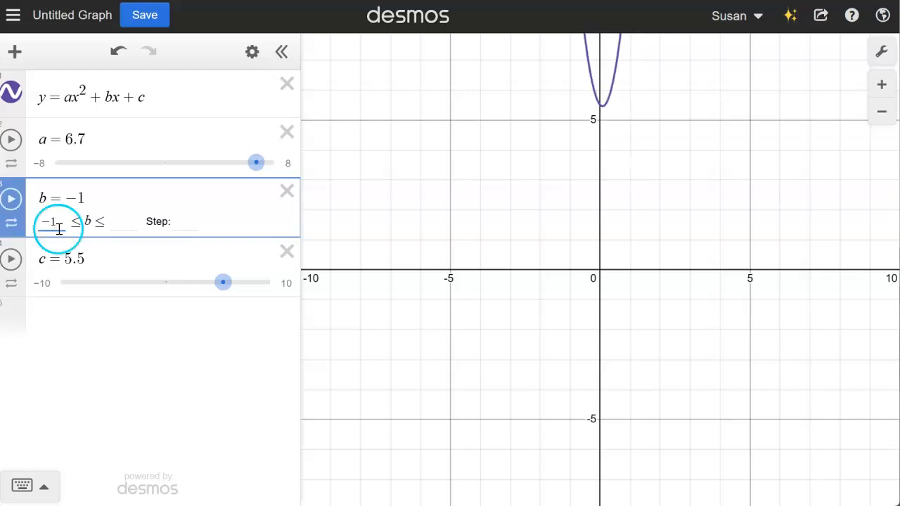
pyautogui.write('0')
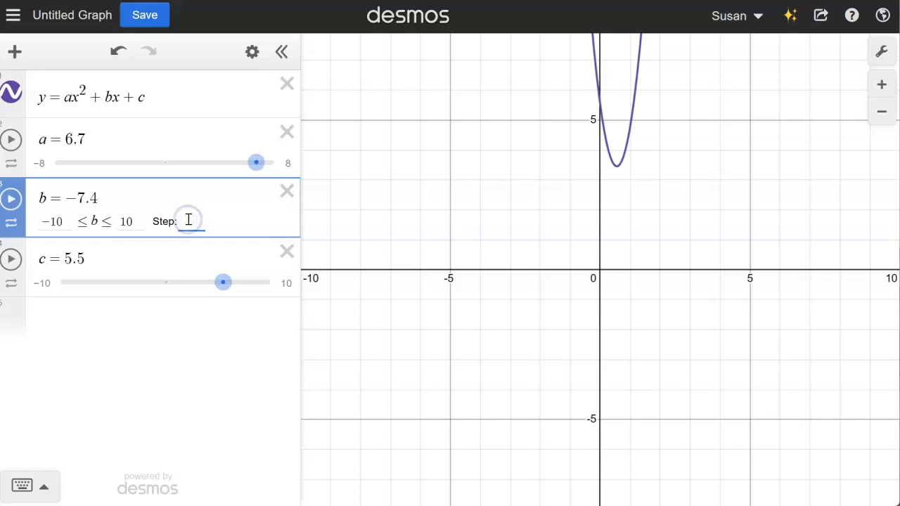
pyautogui.write('1')
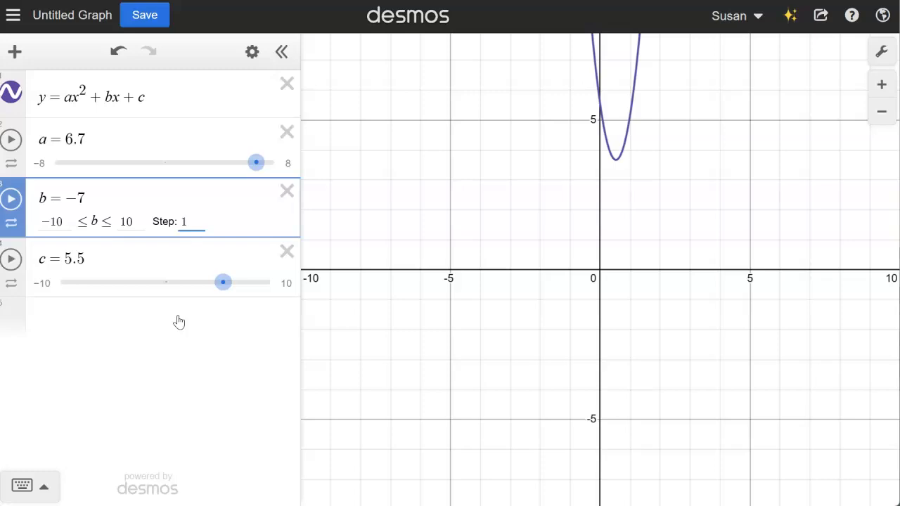
pyautogui.click(12, 202)
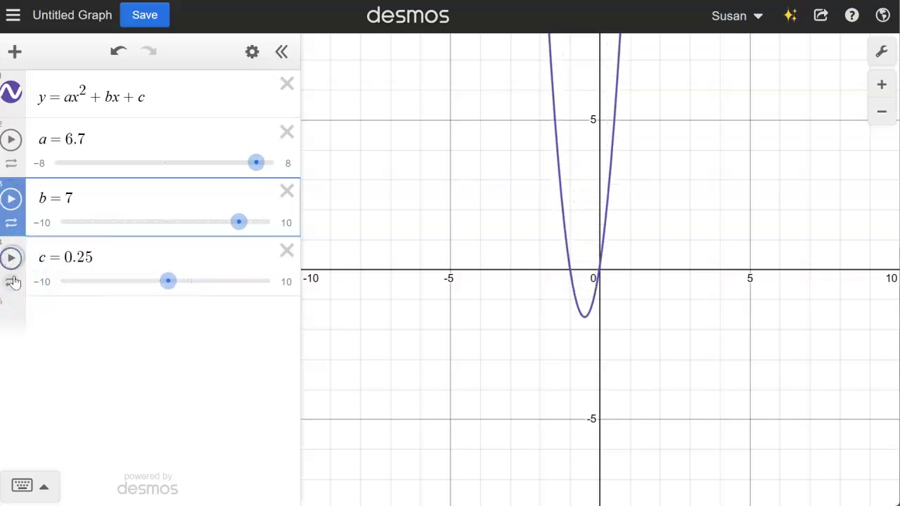
# Change the c slider's animation mode to repeat in one direction.
pyautogui.click(13, 281)
pyautogui.click(80, 307)
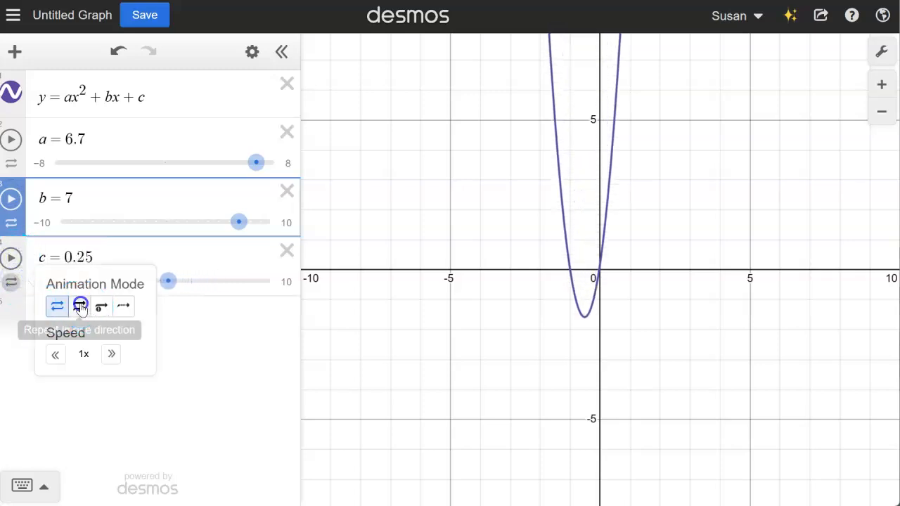
pyautogui.click(194, 361)
# Delete the c, b and a sliders from the expression list.
pyautogui.click(286, 249)
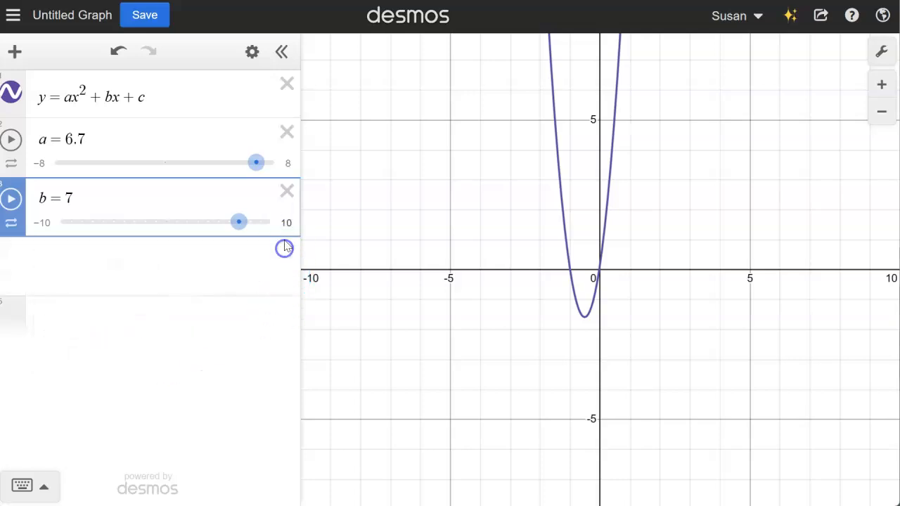
pyautogui.click(291, 208)
pyautogui.click(287, 152)
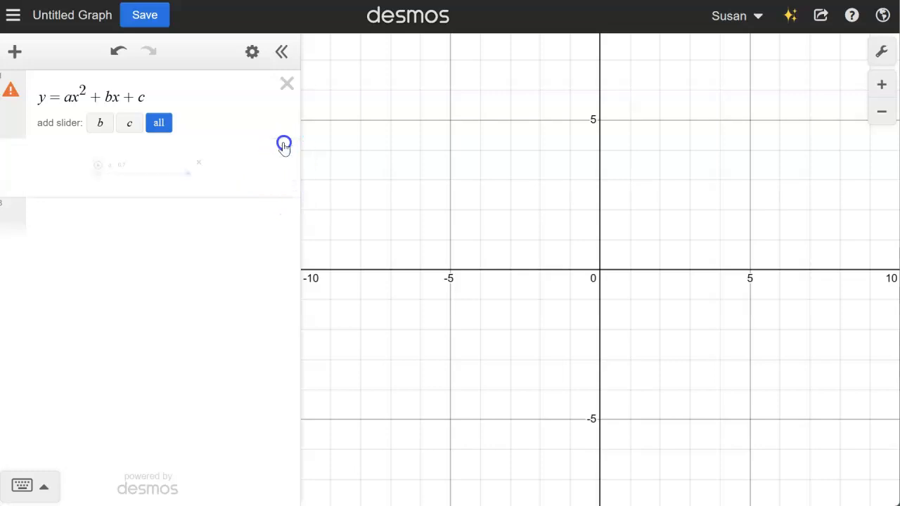
# Replace the right side of the quadratic equation with 3x².
pyautogui.click(166, 95)
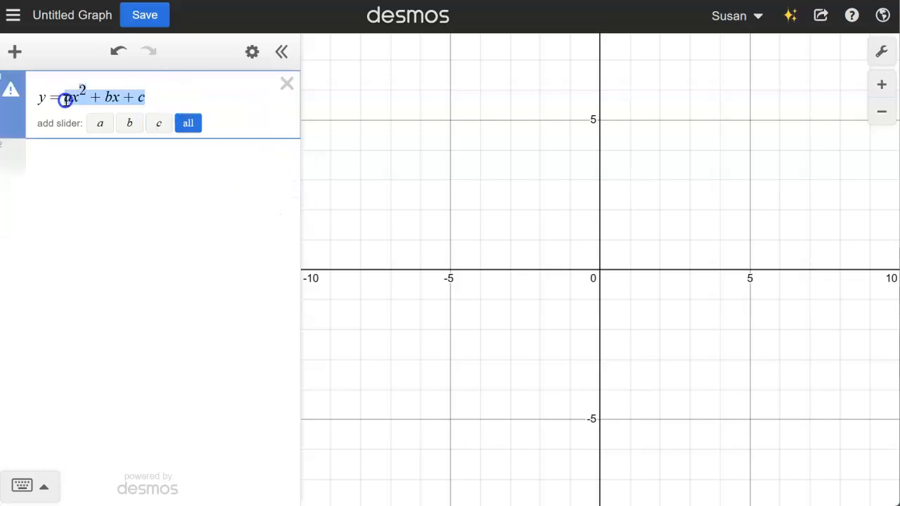
pyautogui.write('3')
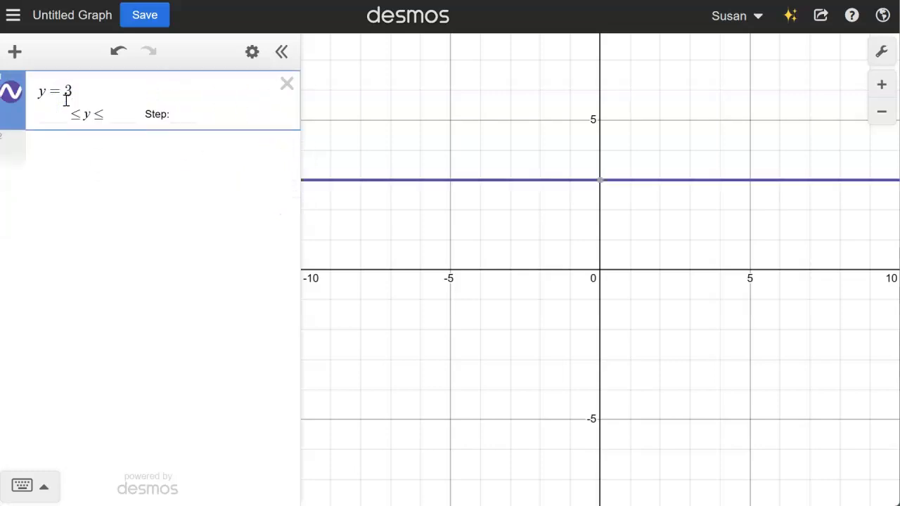
pyautogui.write('x')
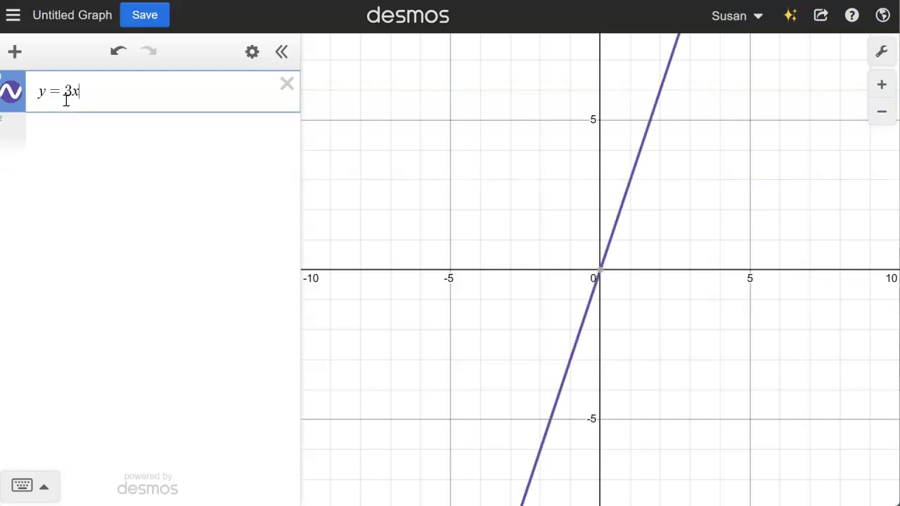
pyautogui.write('^2')
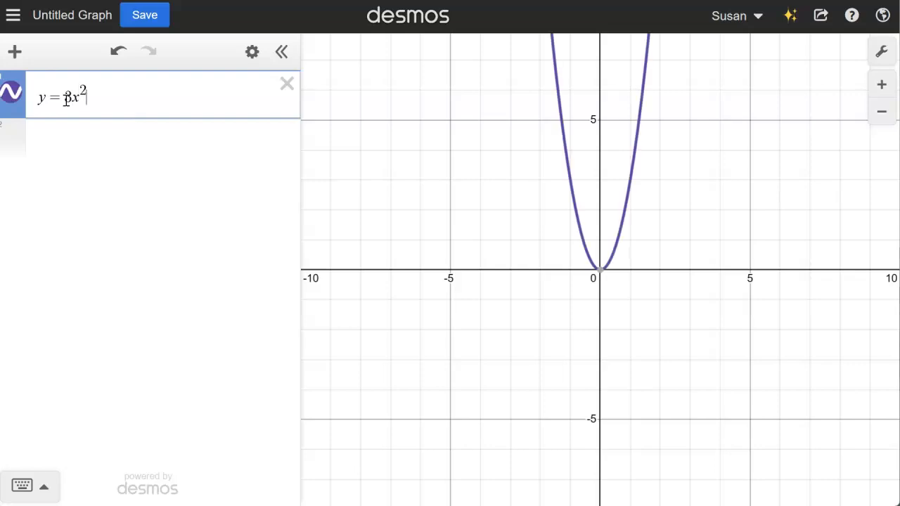
# Change the equation to y = ax² + c, and add sliders for both a and c.
pyautogui.write('a')
pyautogui.click(95, 105)
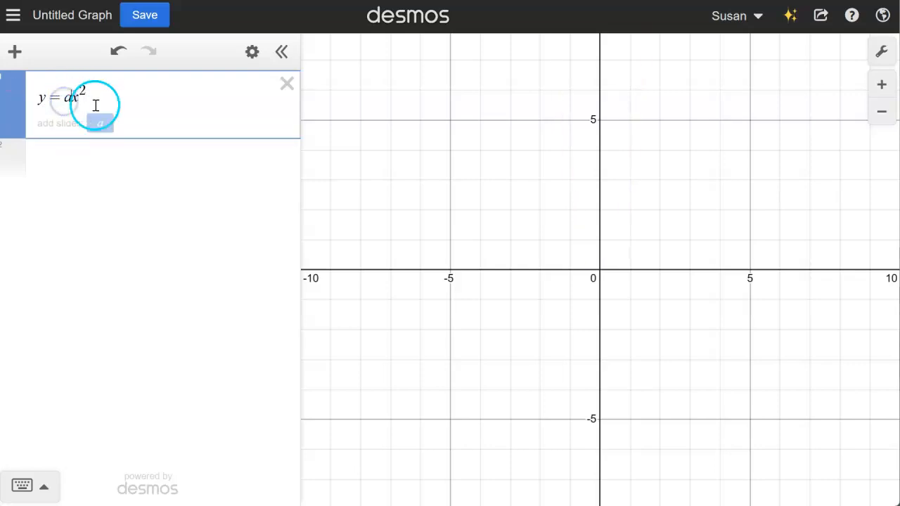
pyautogui.write('+')
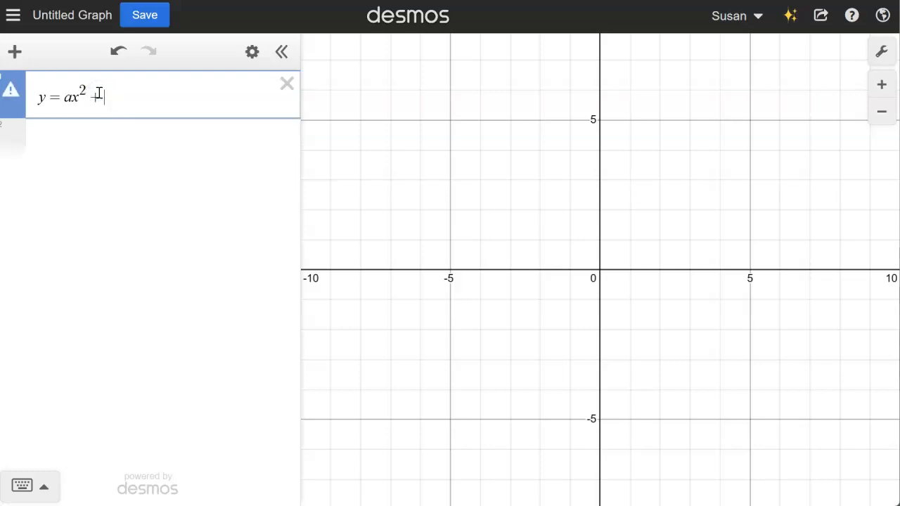
pyautogui.write('c')
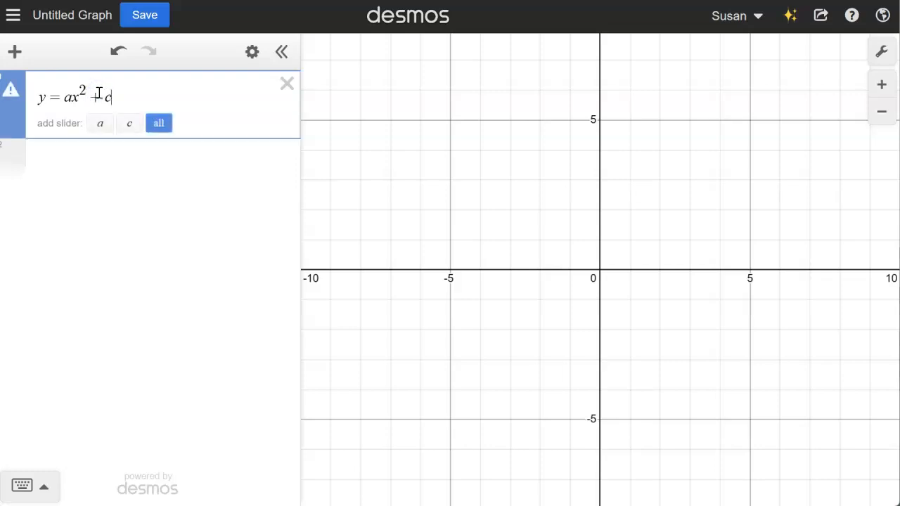
pyautogui.click(158, 124)
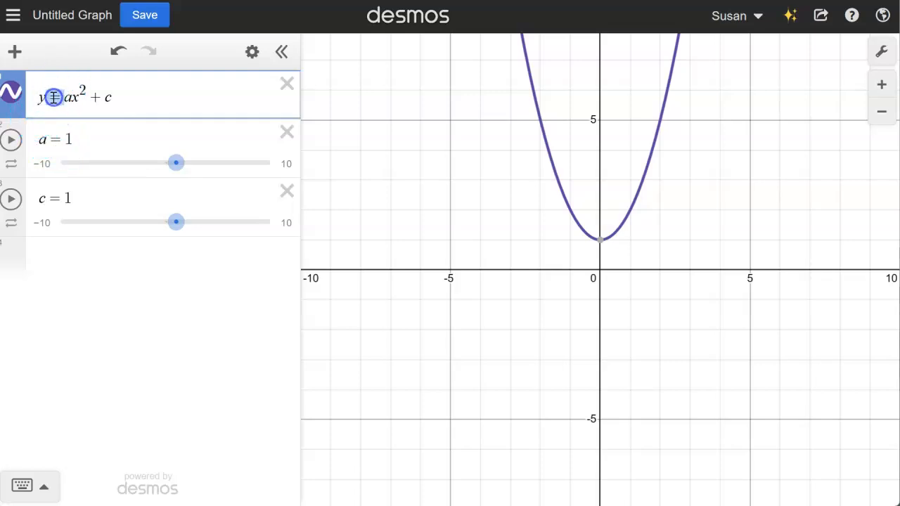
# Turn the equation into the inequality y < ax² + c, and animate the a and c sliders simultaneously.
pyautogui.press('BackSpace')
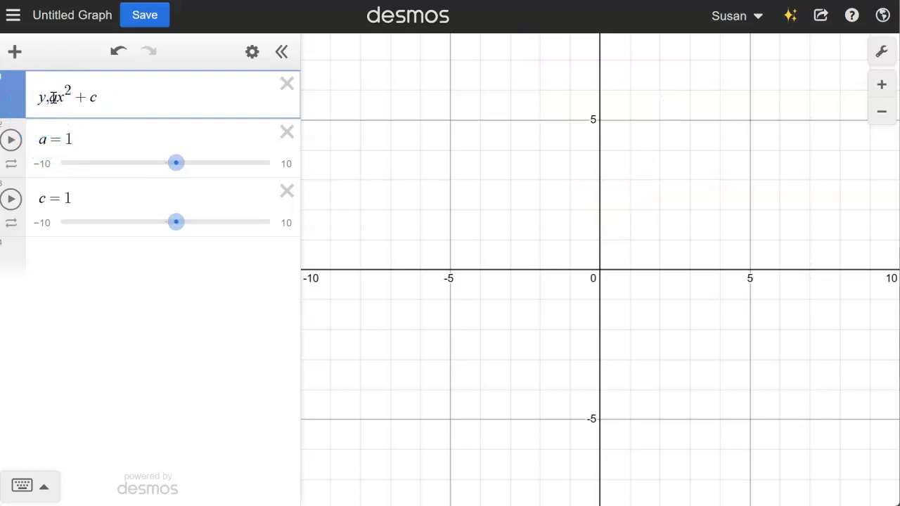
pyautogui.write('<')
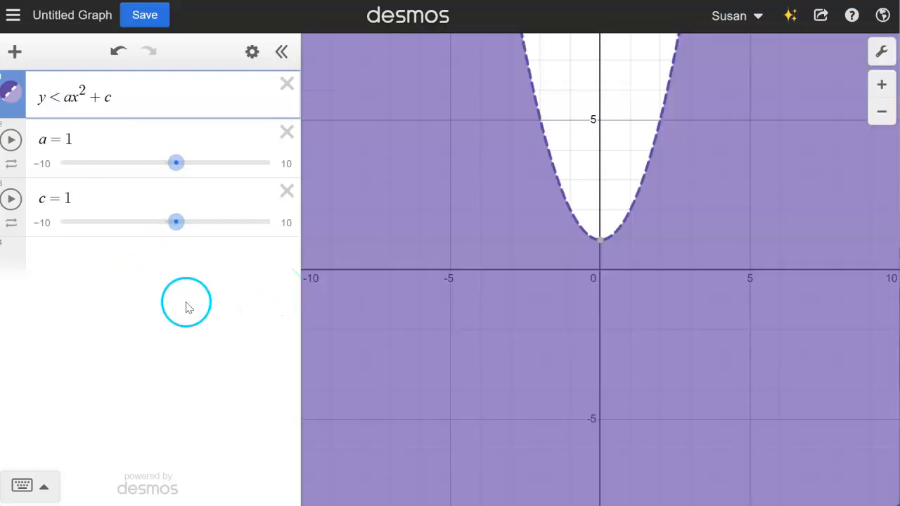
pyautogui.click(12, 141)
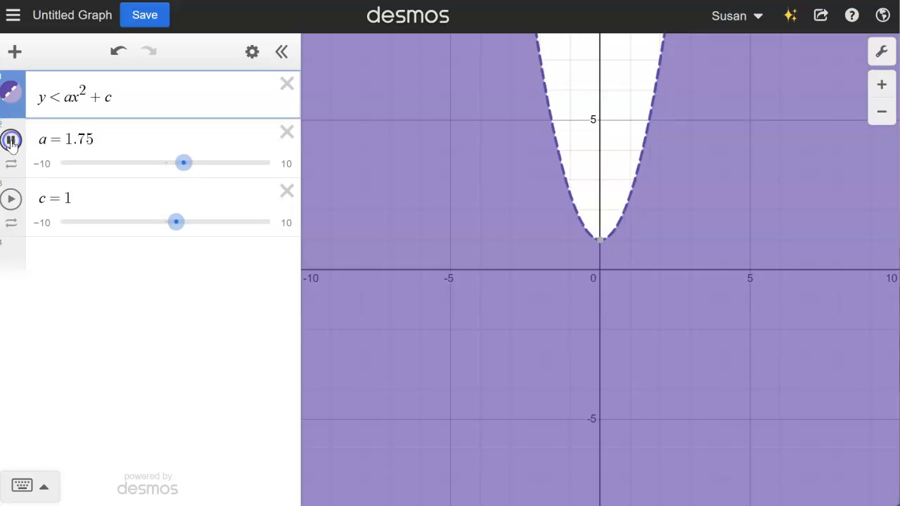
pyautogui.click(11, 199)
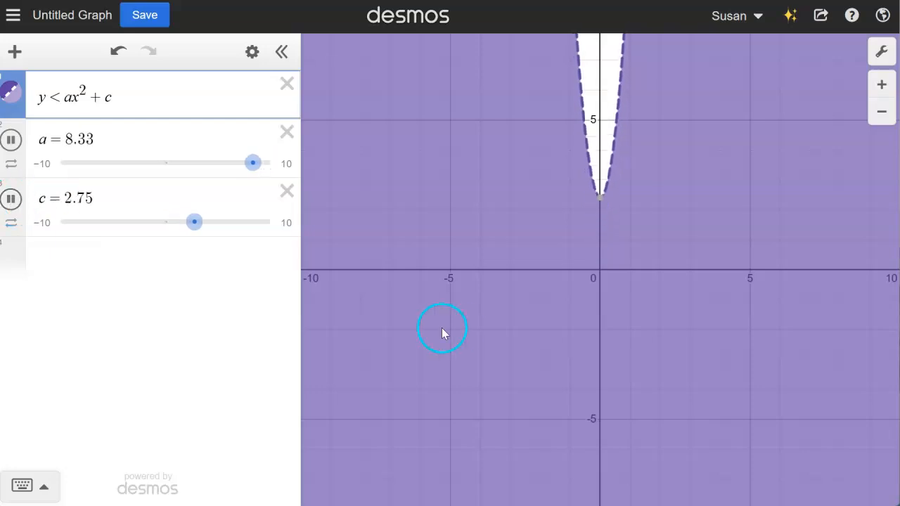
pyautogui.scroll(-1, 450, 328)
pyautogui.scroll(-3, 454, 324)
pyautogui.moveTo(453, 324); pyautogui.dragTo(521, 284)
pyautogui.click(410, 317)
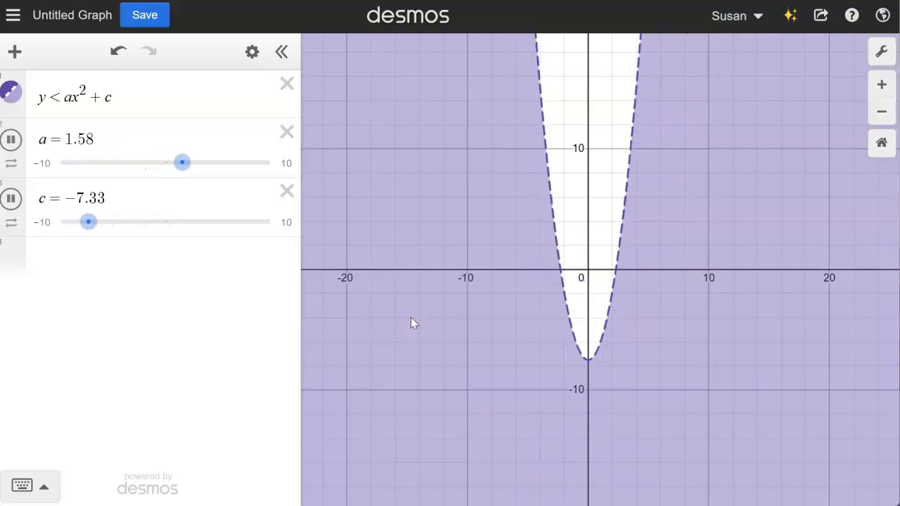
pyautogui.click(316, 319)
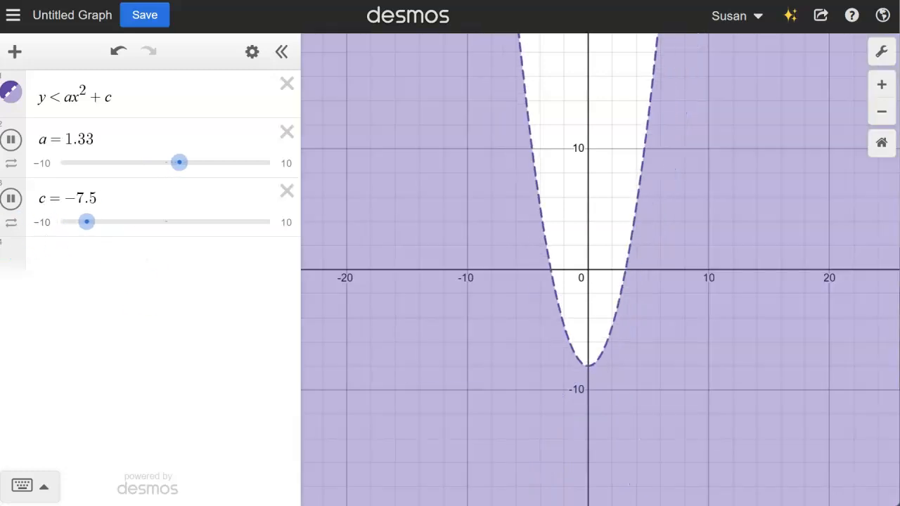
# Replace the expressions with the inequality y ≥ a√(x − b) + c, and add sliders for a, b and c.
pyautogui.click(31, 53)
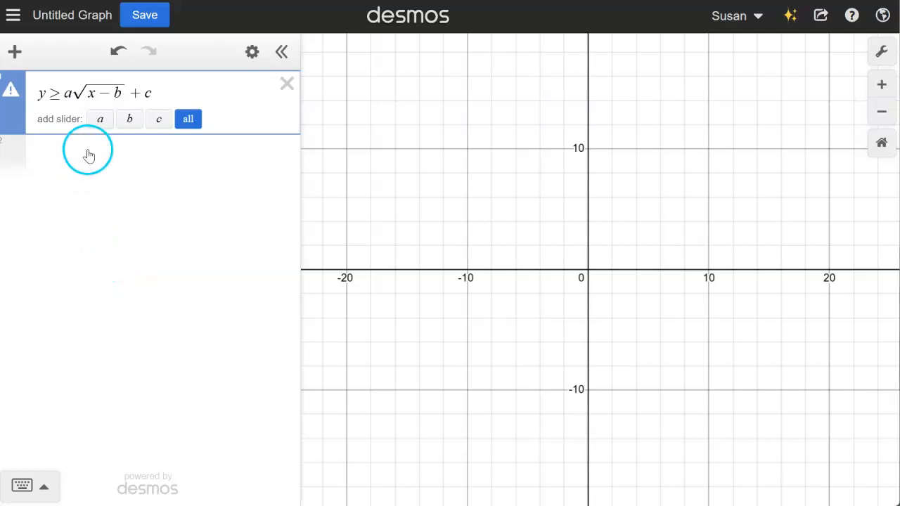
pyautogui.click(188, 120)
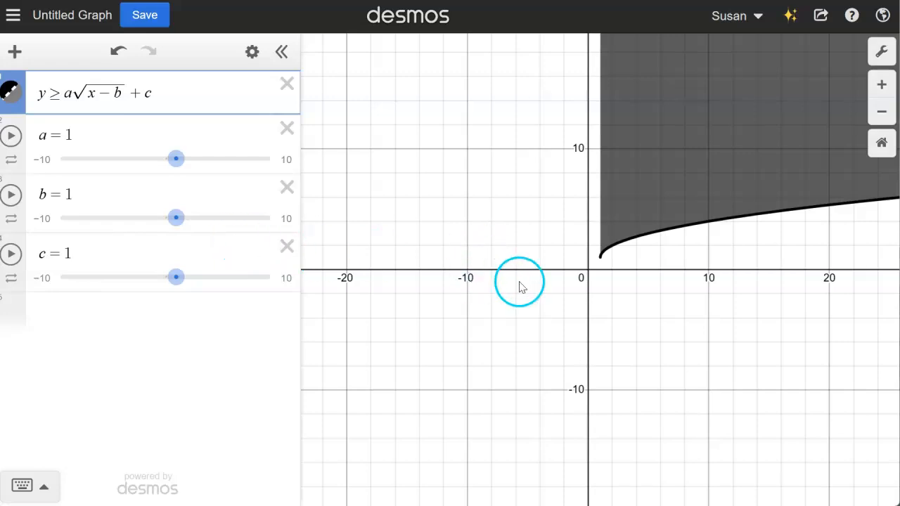
# Animate the a, b and c sliders of the square-root inequality together, and stop only the a slider's animation.
pyautogui.scroll(-3, 520, 287)
pyautogui.moveTo(814, 334); pyautogui.dragTo(753, 319)
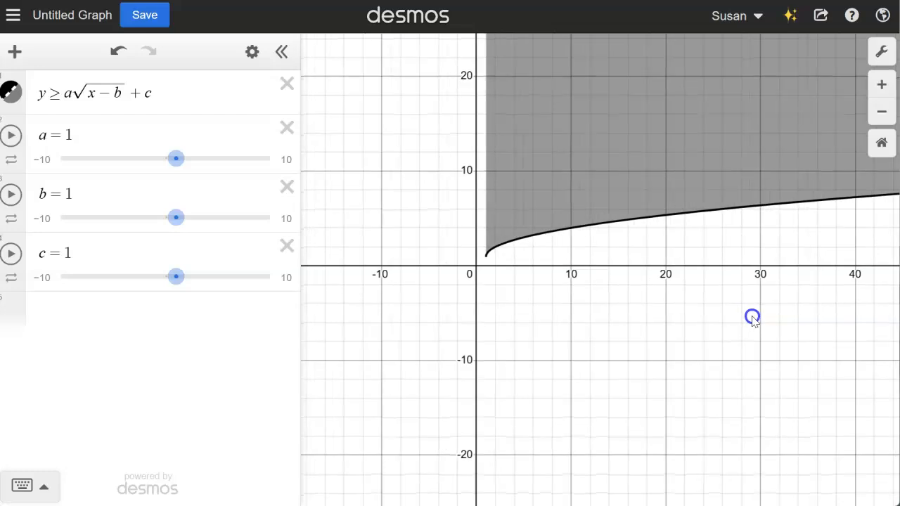
pyautogui.click(11, 137)
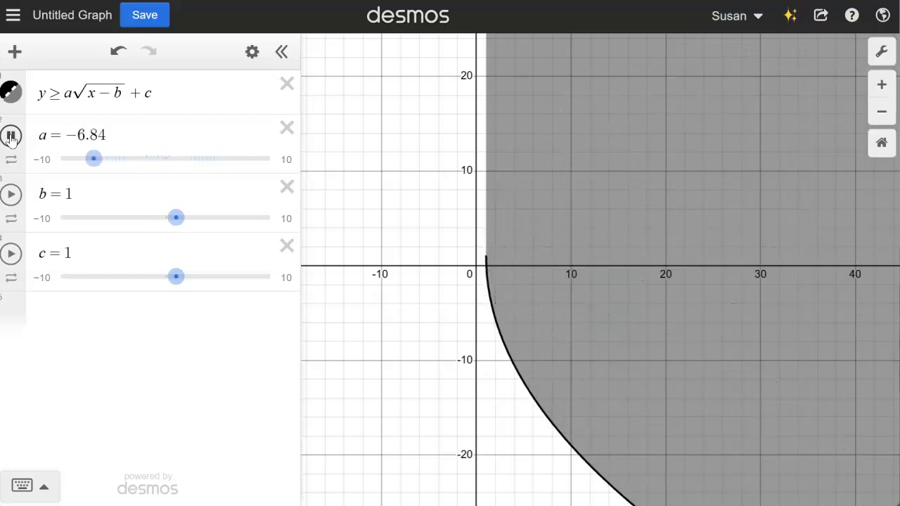
pyautogui.click(11, 194)
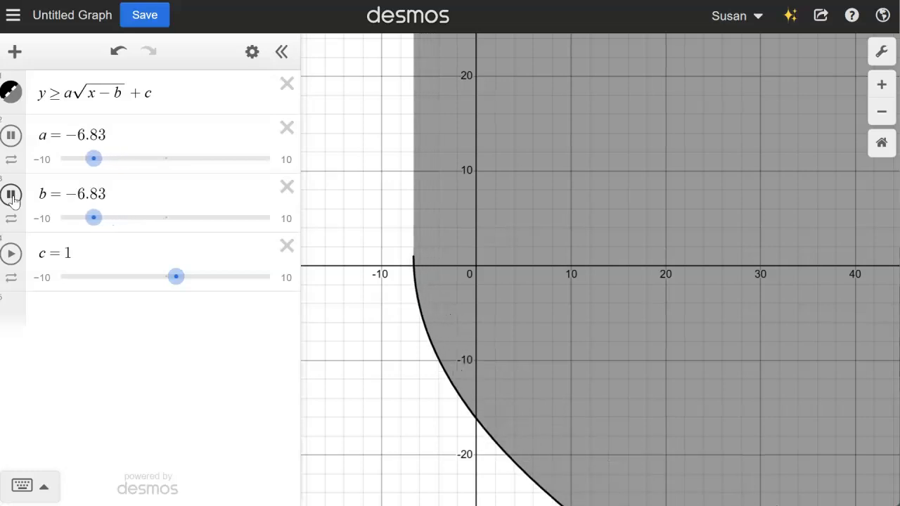
pyautogui.click(8, 255)
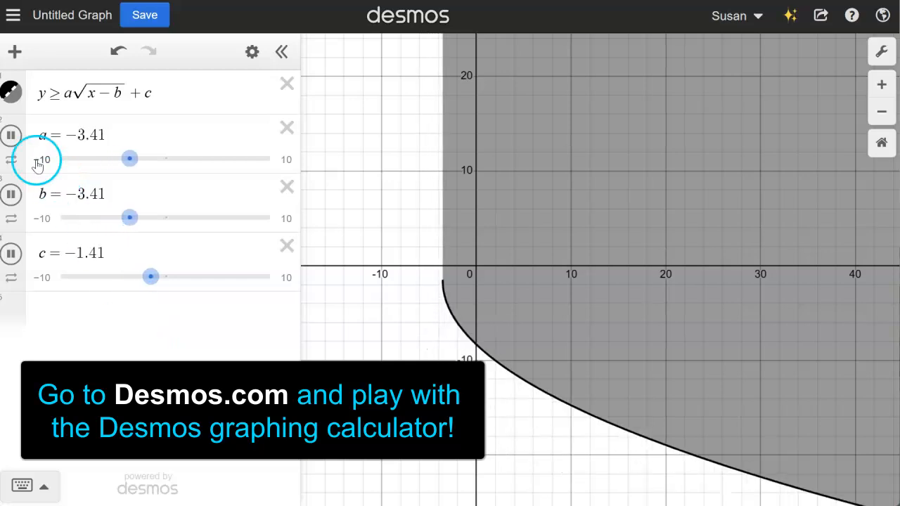
pyautogui.click(12, 135)
pyautogui.click(532, 428)
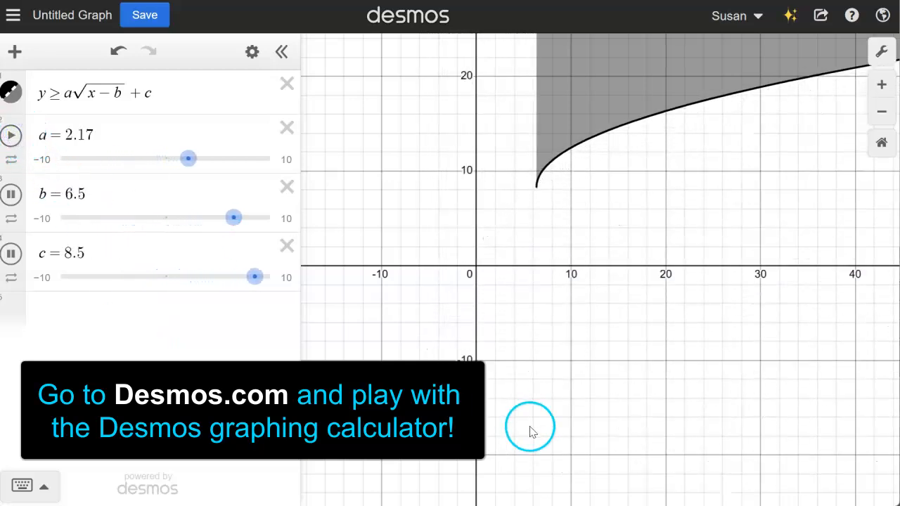